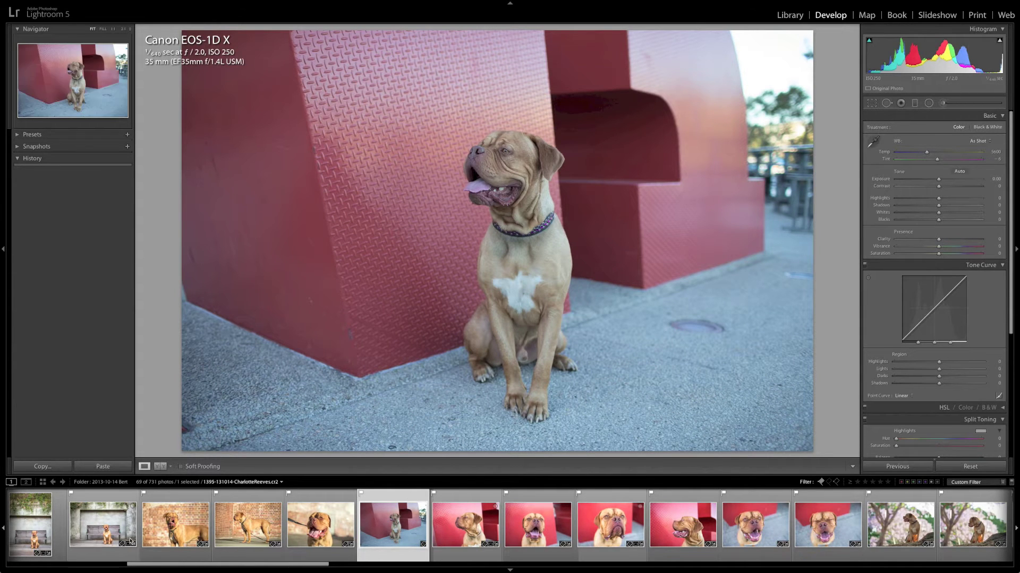
Browse the dog shoot and return to photo 1443, the unedited dog beside the red sculpture
drag(171, 567, 164, 567)
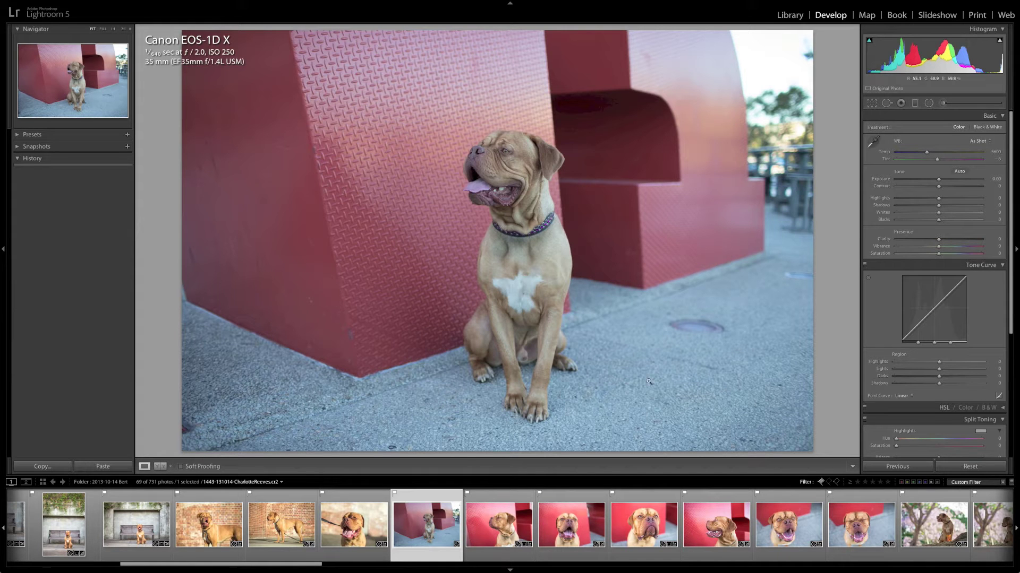
click(499, 522)
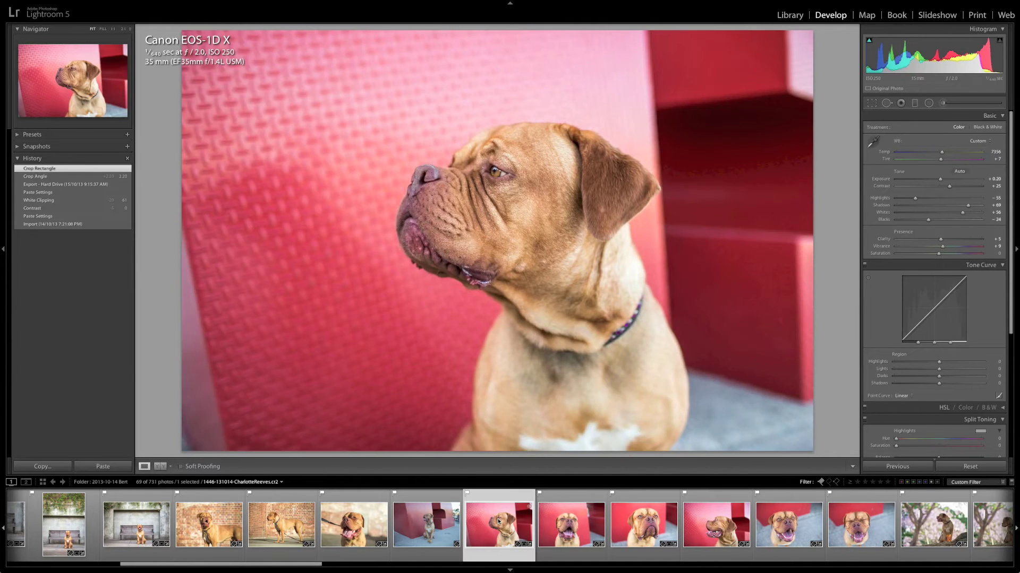
key(Right)
key(Right)
key(Left)
key(Left)
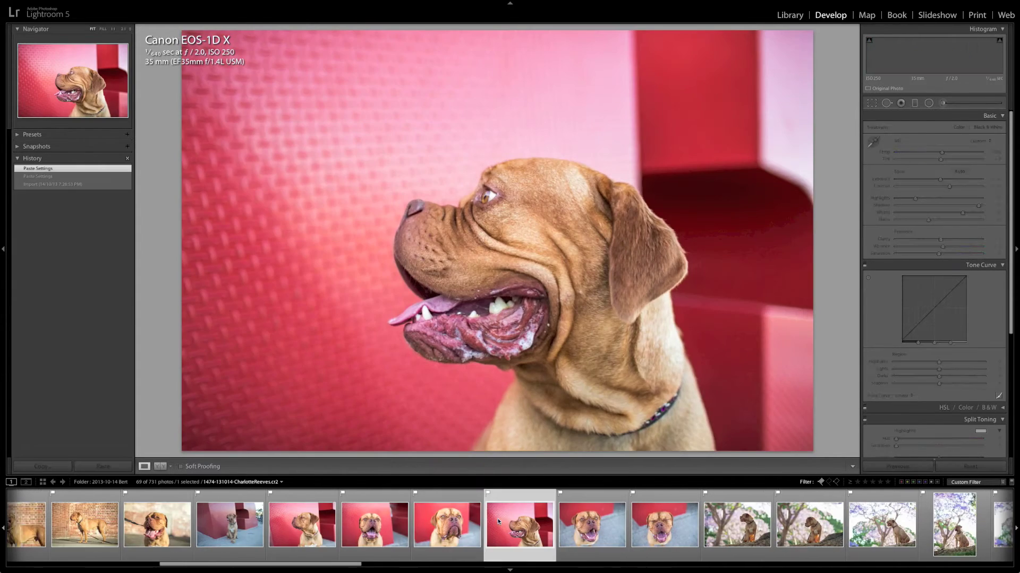
key(Left)
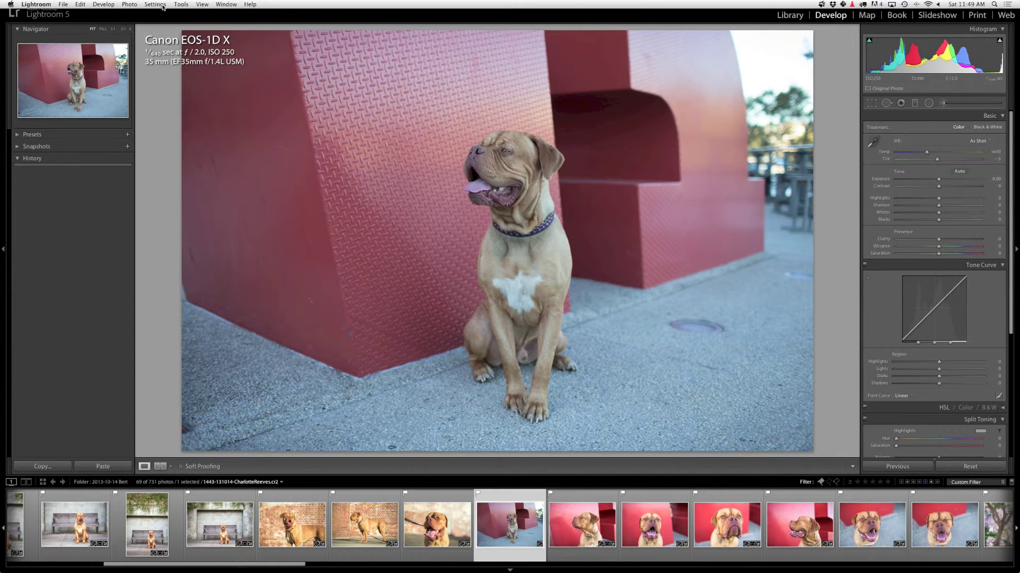
Create a virtual copy of the photo, check it against the master, and enable highlight clipping warning
click(155, 4)
mouse_move(128, 6)
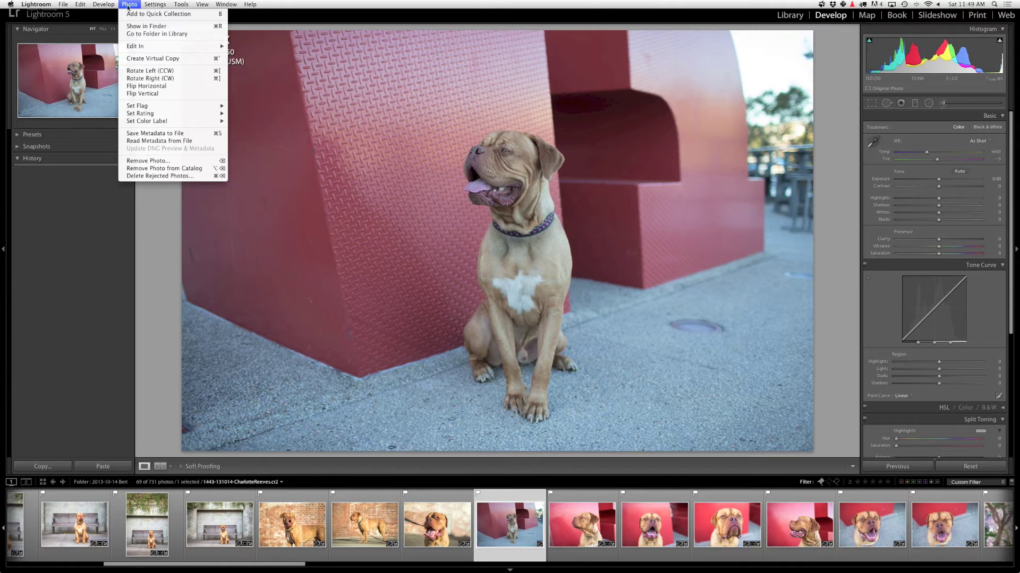
click(171, 60)
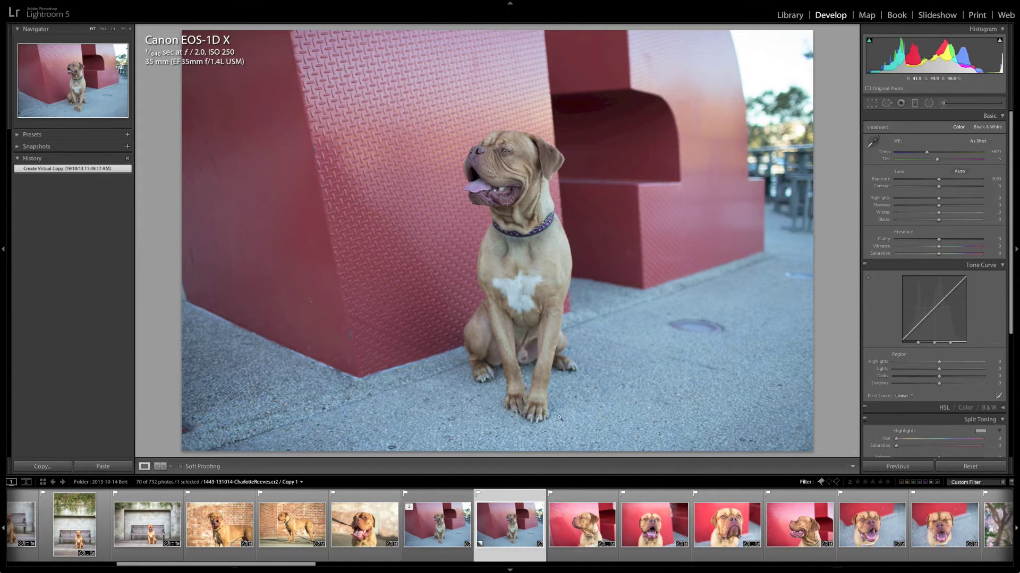
click(439, 525)
click(507, 528)
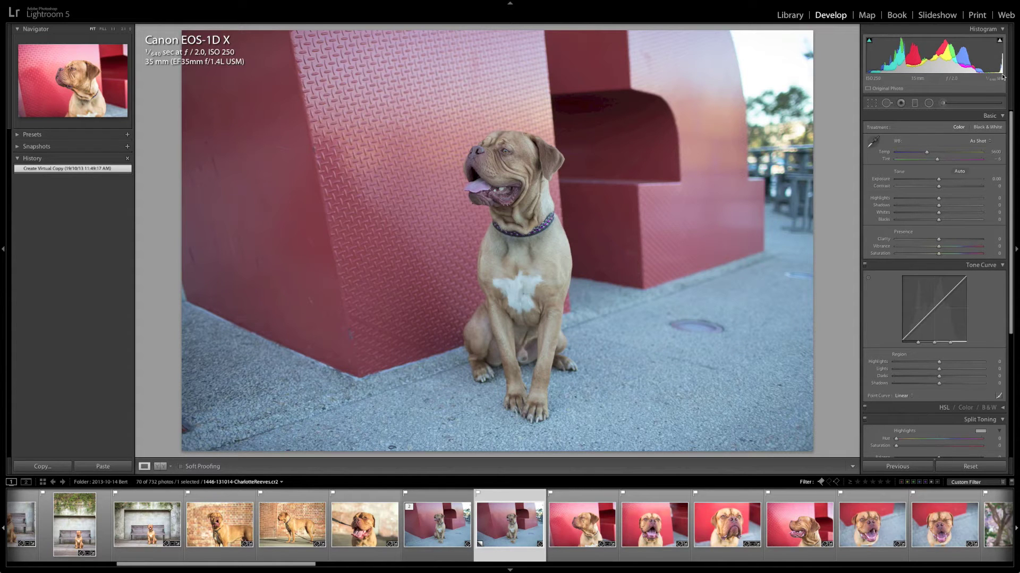
click(999, 41)
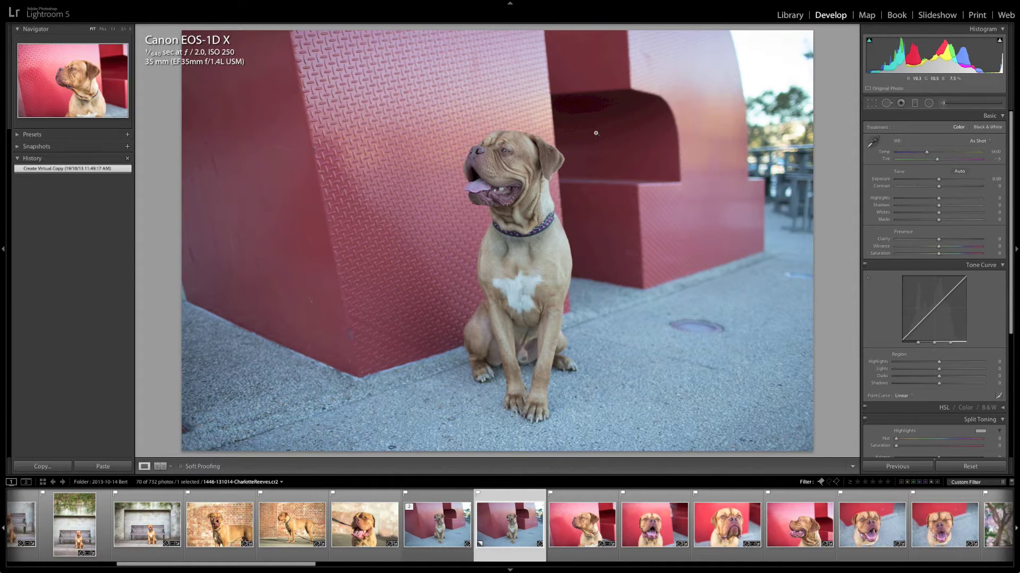
Crop the copy tighter around the seated dog using the As Shot aspect ratio
key(r)
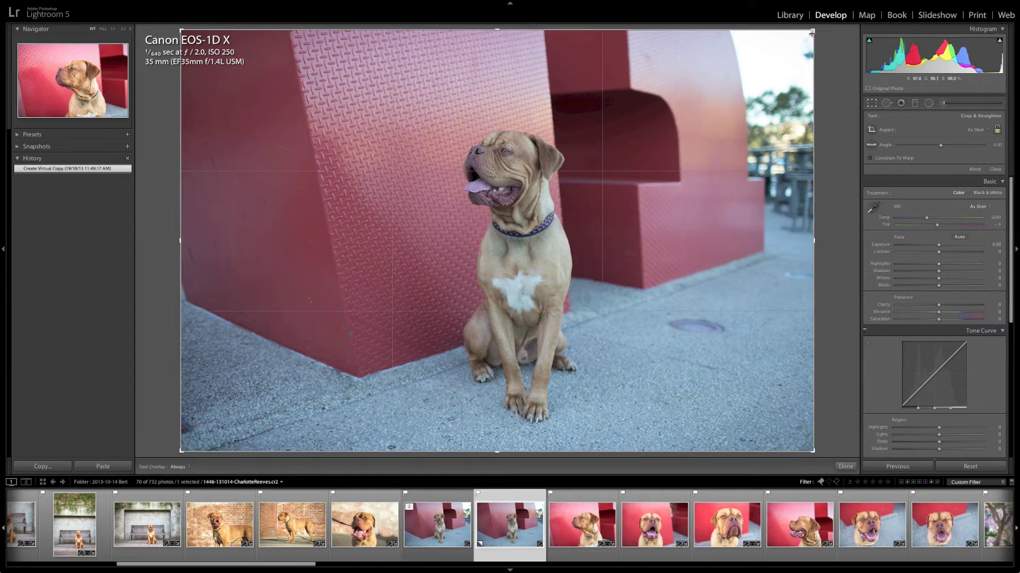
drag(813, 32, 795, 66)
click(997, 130)
click(977, 129)
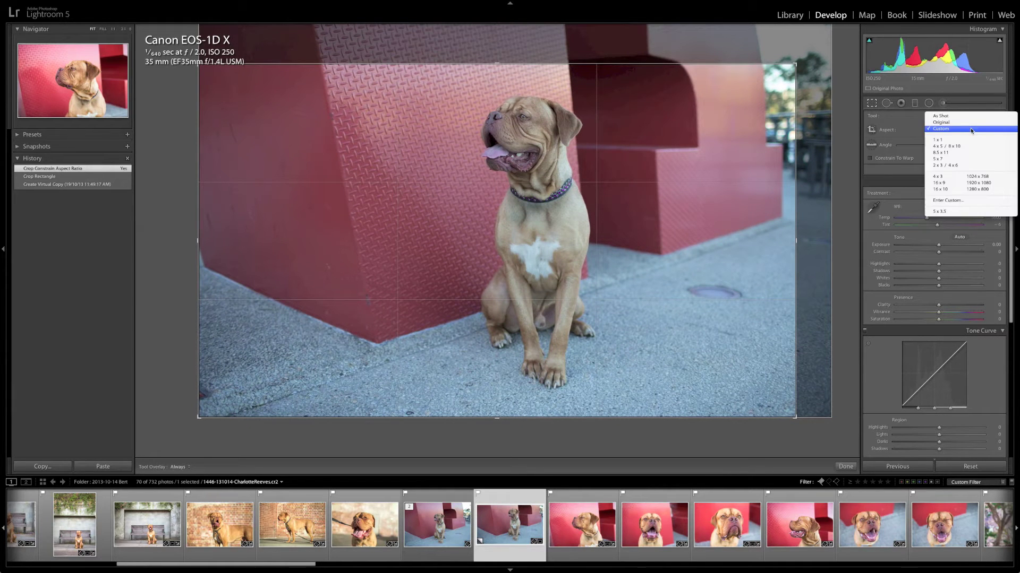
click(977, 117)
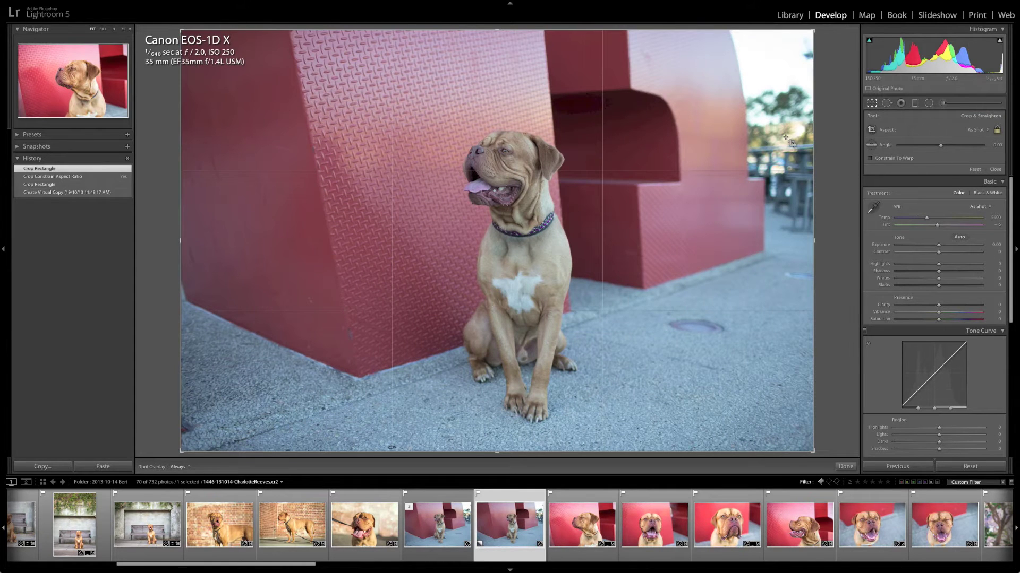
drag(813, 30, 777, 55)
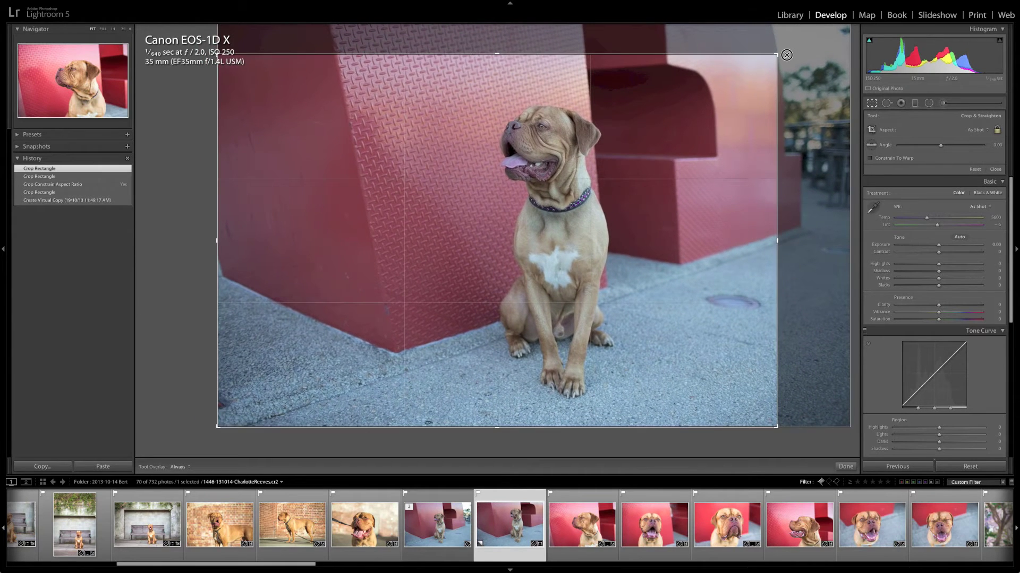
drag(438, 246, 437, 257)
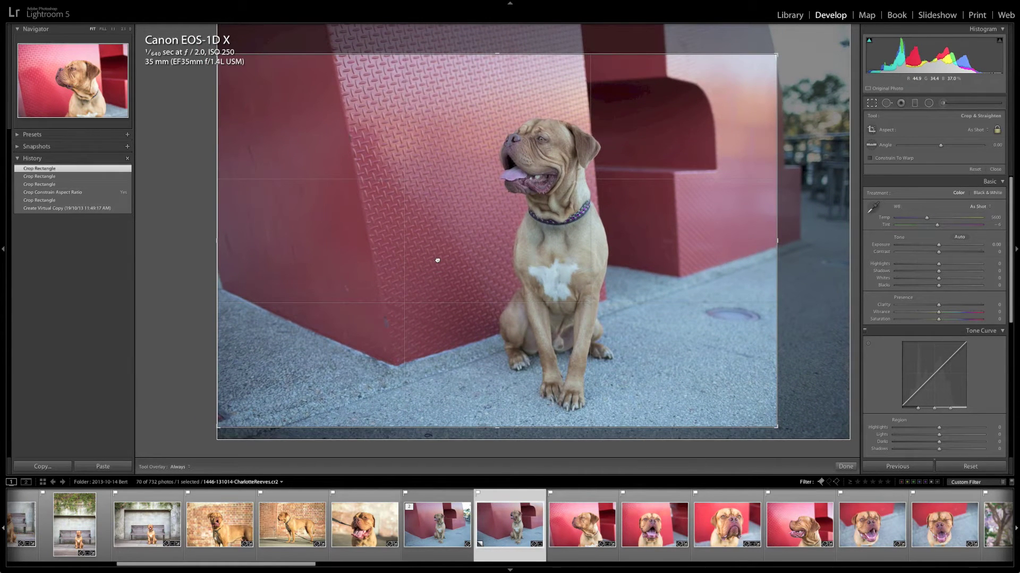
drag(216, 123, 254, 128)
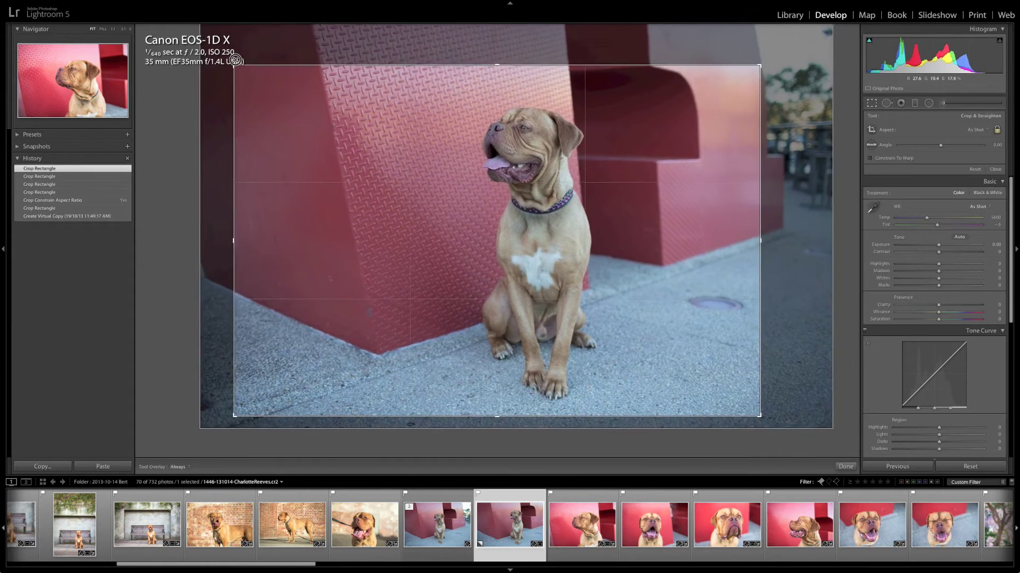
drag(528, 130, 546, 134)
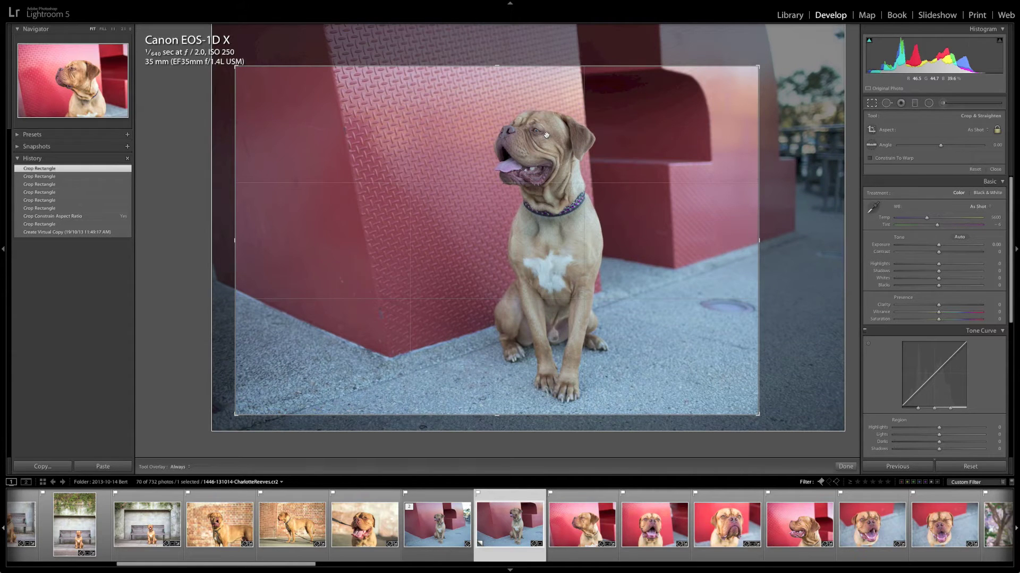
key(Return)
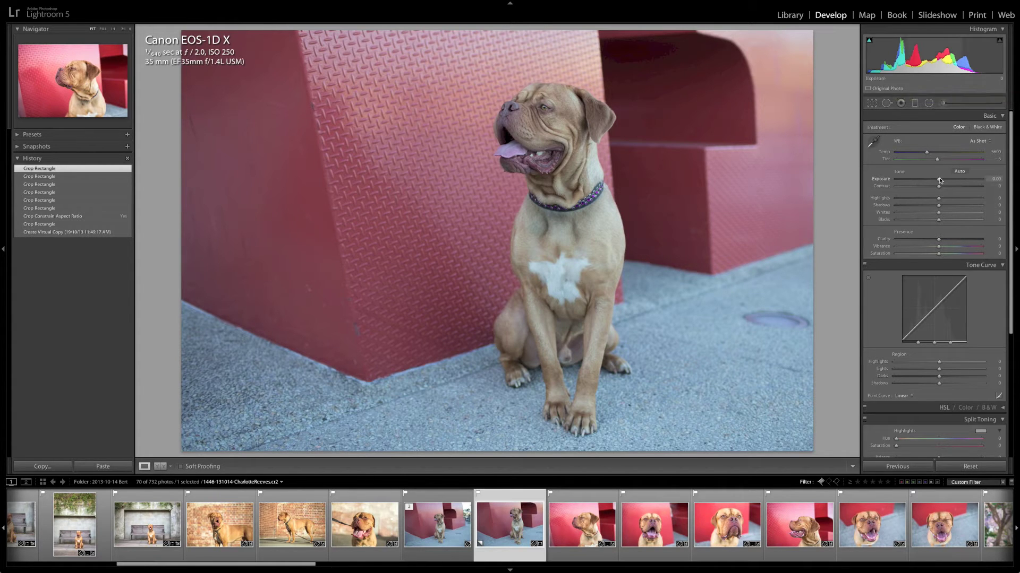
Raise Exposure to +1.25 to brighten the dog and red sculpture
drag(938, 182, 950, 181)
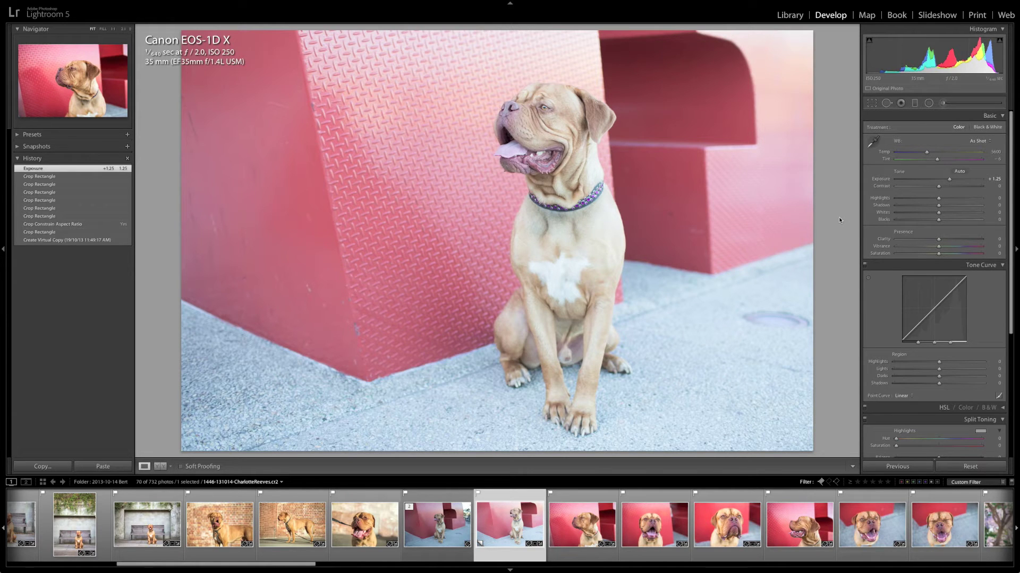
Set Contrast to +26 and Blacks to -39, and warm Temperature to 6468K
mouse_move(939, 187)
mouse_down()
mouse_move(962, 188)
mouse_move(949, 188)
mouse_up()
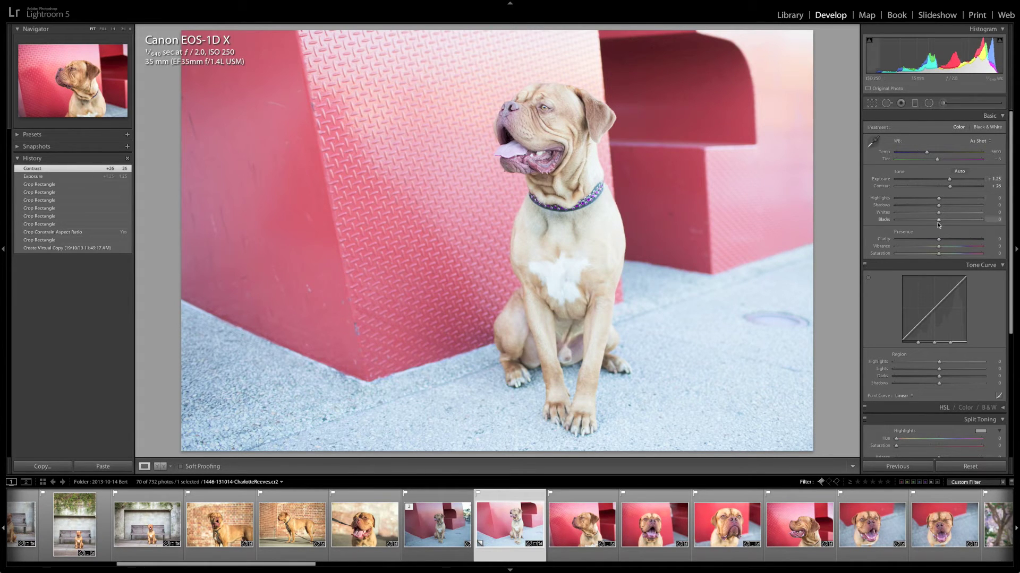
drag(938, 219, 922, 222)
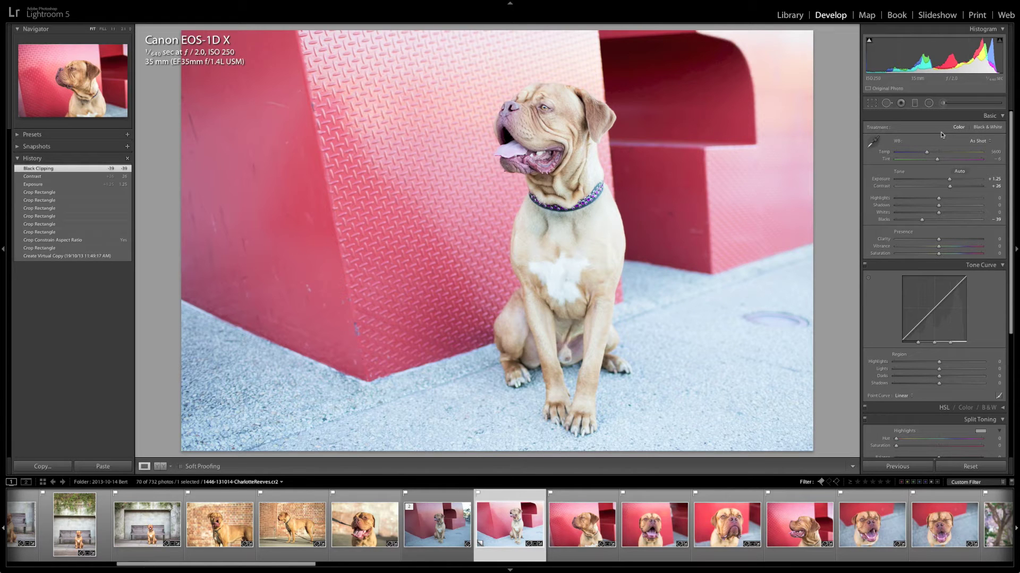
drag(927, 153, 935, 154)
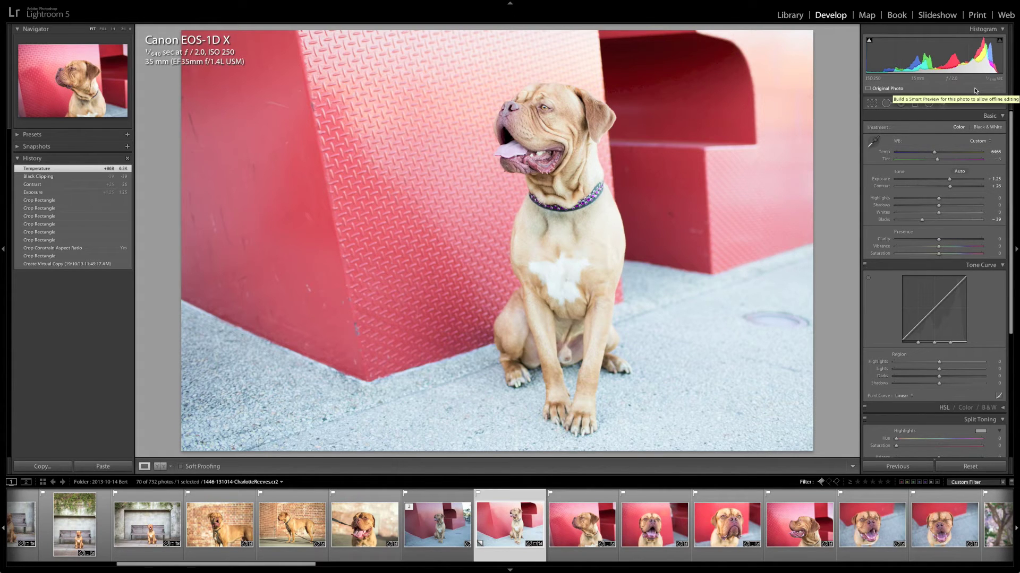
Make a second virtual copy of the original and set its crop aspect to As Shot
click(443, 531)
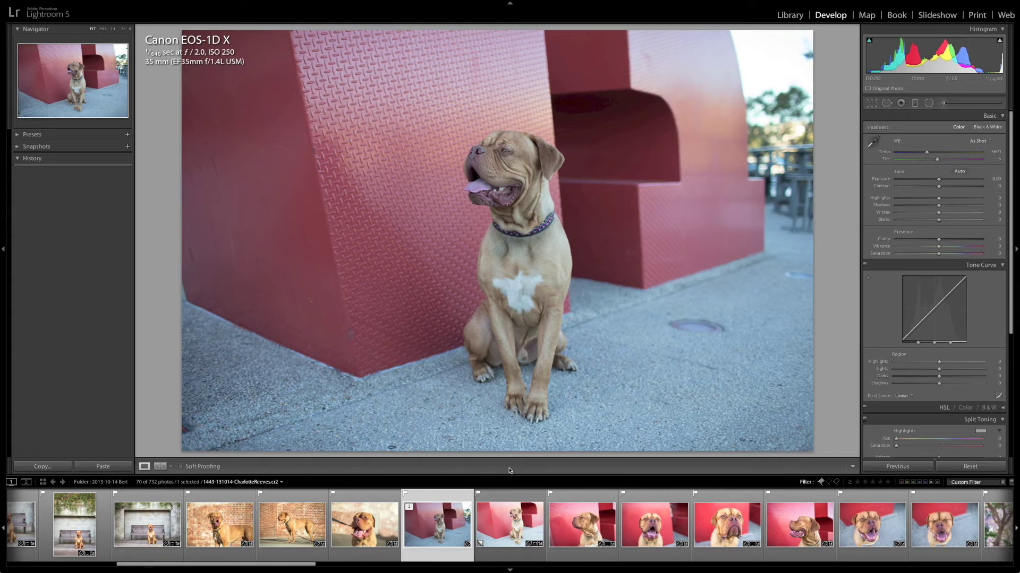
key(ctrl+apostrophe)
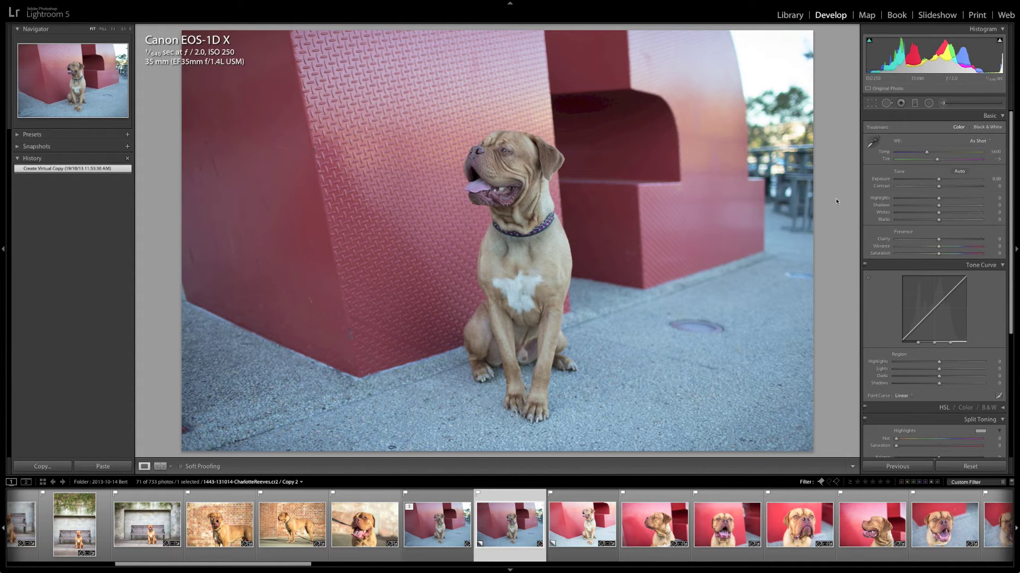
key(r)
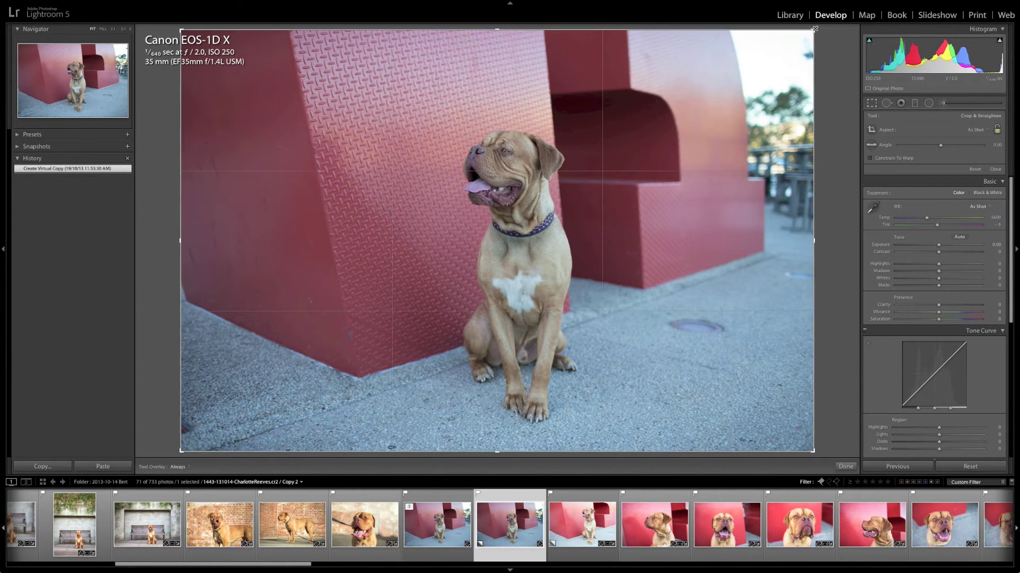
drag(798, 46, 767, 93)
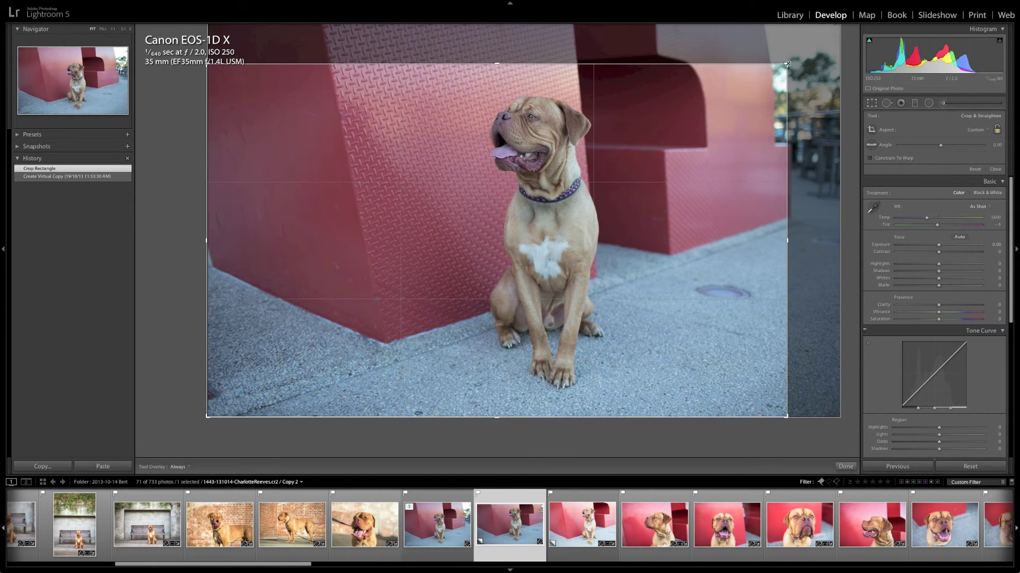
click(997, 128)
click(997, 129)
click(985, 130)
click(956, 116)
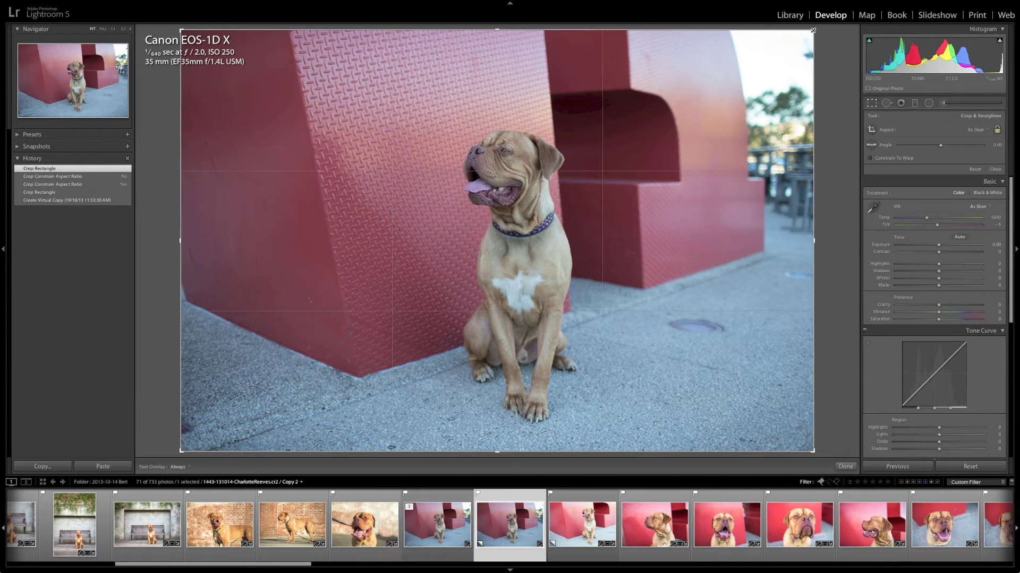
Tighten the crop around the dog from the top-right and left, reposition, and apply it
drag(813, 31, 784, 55)
drag(646, 160, 646, 171)
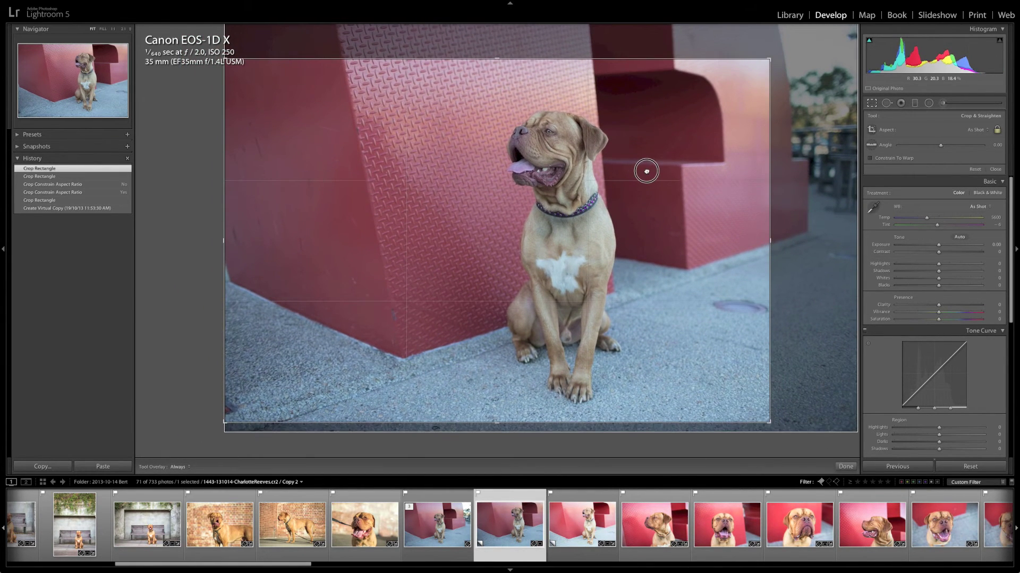
drag(225, 237, 230, 237)
drag(317, 230, 318, 230)
key(Return)
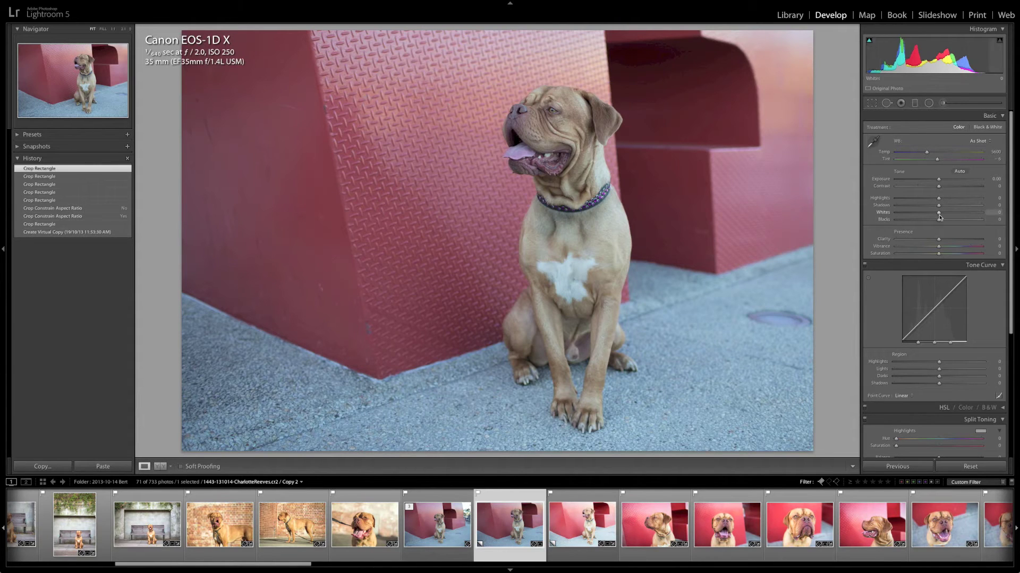
Push Whites to +100 on the second copy to brighten the dog's highlights
drag(939, 215, 993, 213)
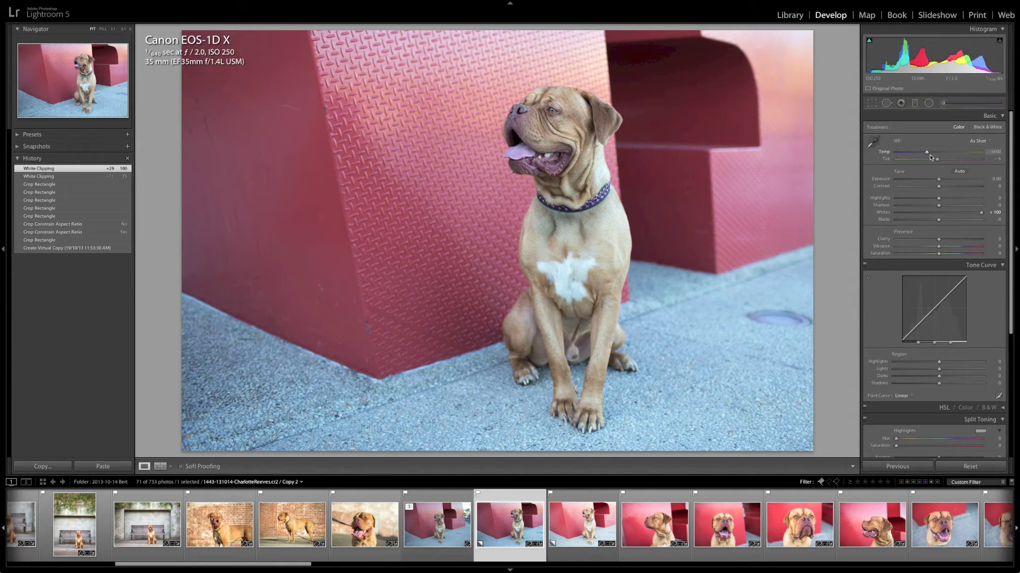
Warm Temperature to 7177K and set Tint to +7
drag(927, 154, 939, 154)
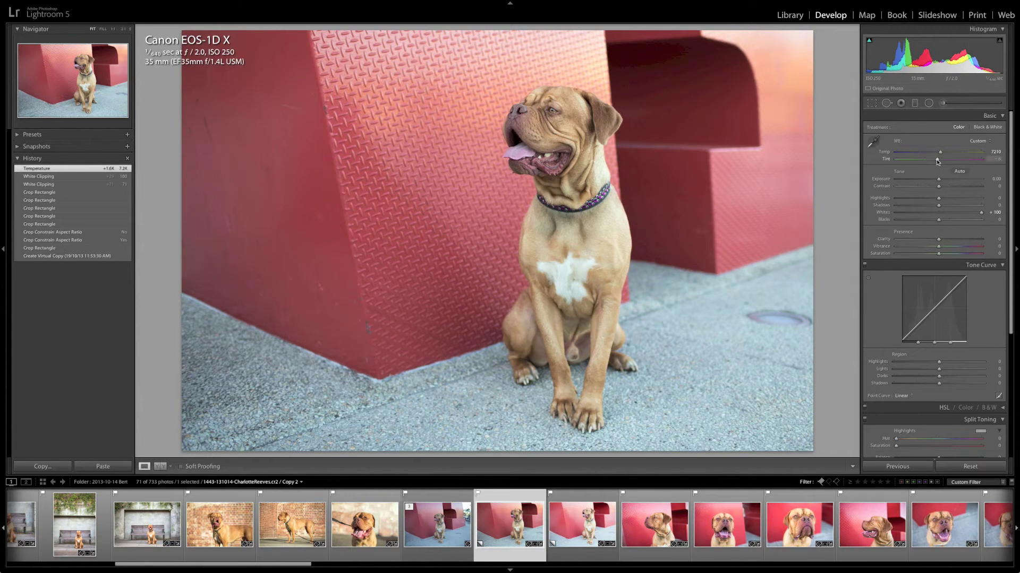
drag(937, 162, 940, 155)
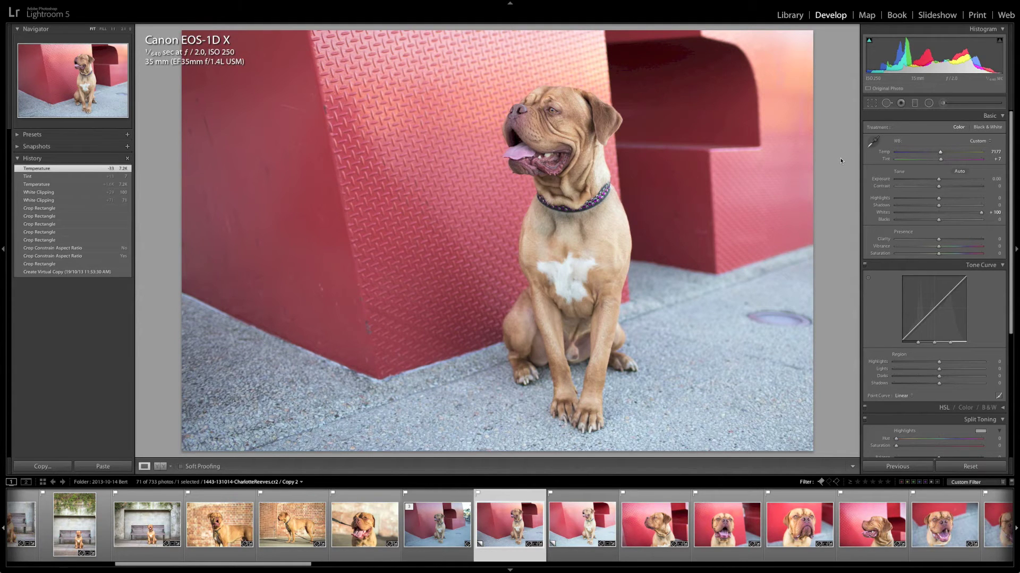
click(586, 512)
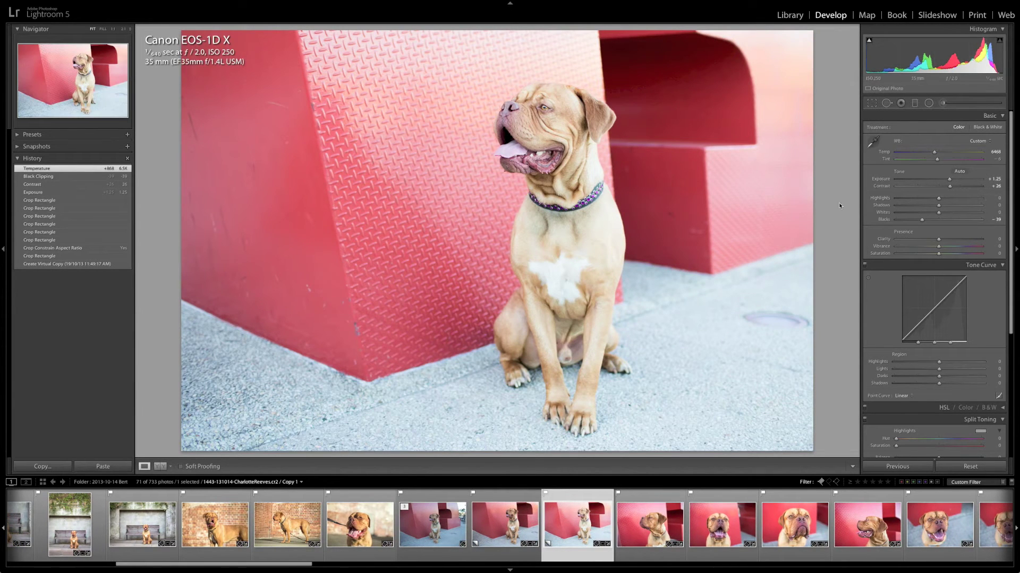
click(513, 533)
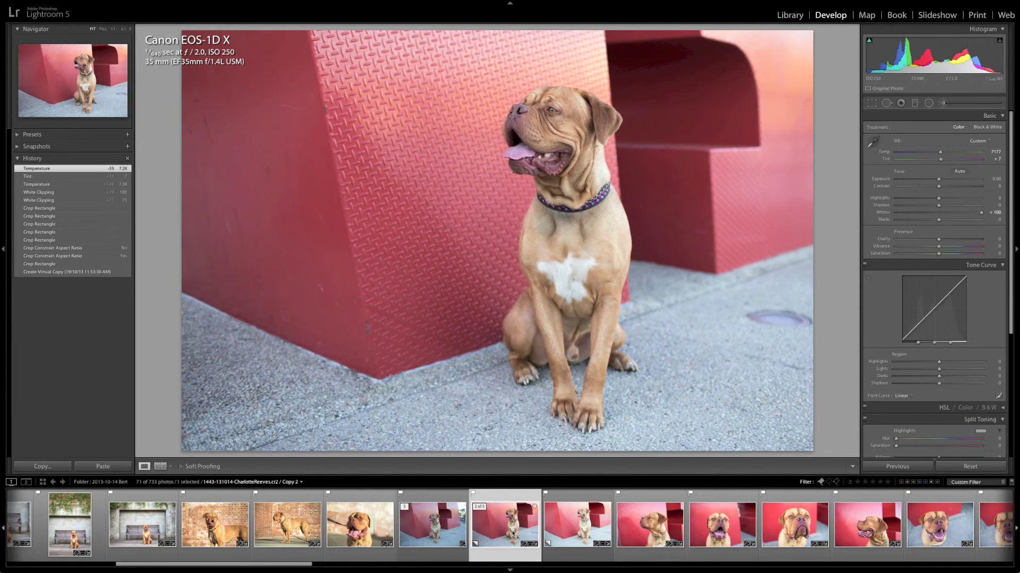
key(Right)
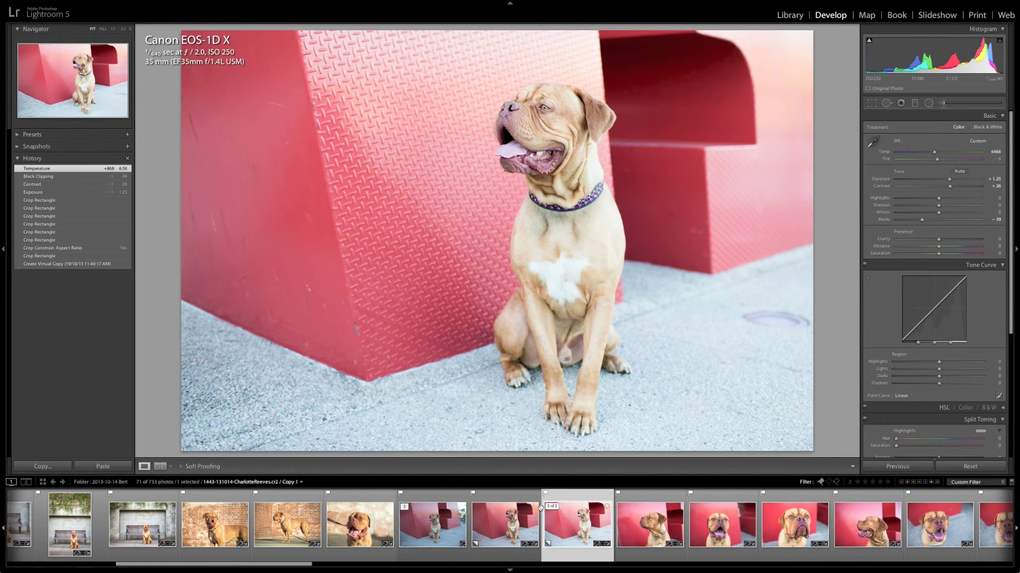
key(Left)
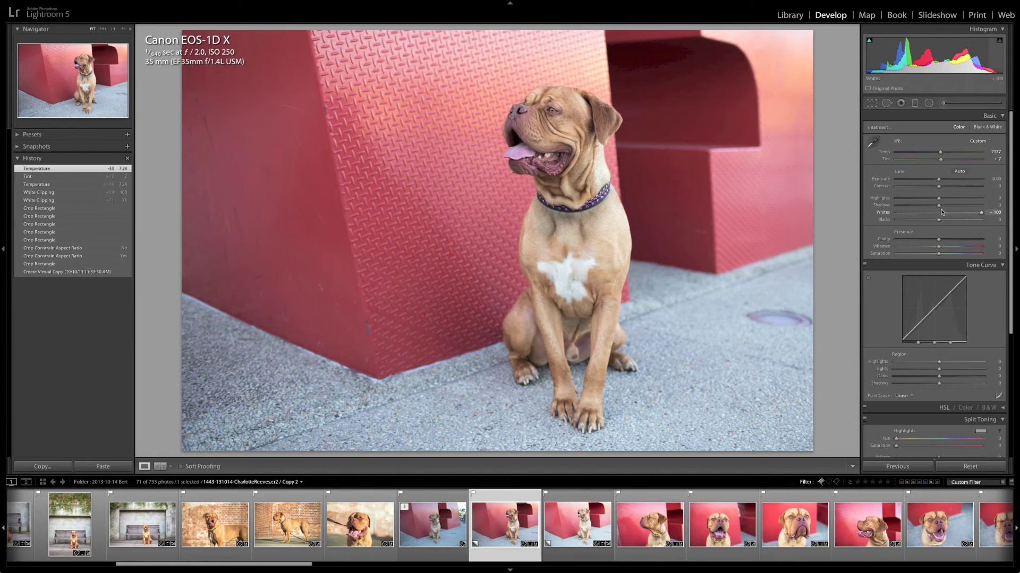
Lift Shadows to +52 and bring Blacks to -39 to open up the dark fur
drag(938, 205, 922, 224)
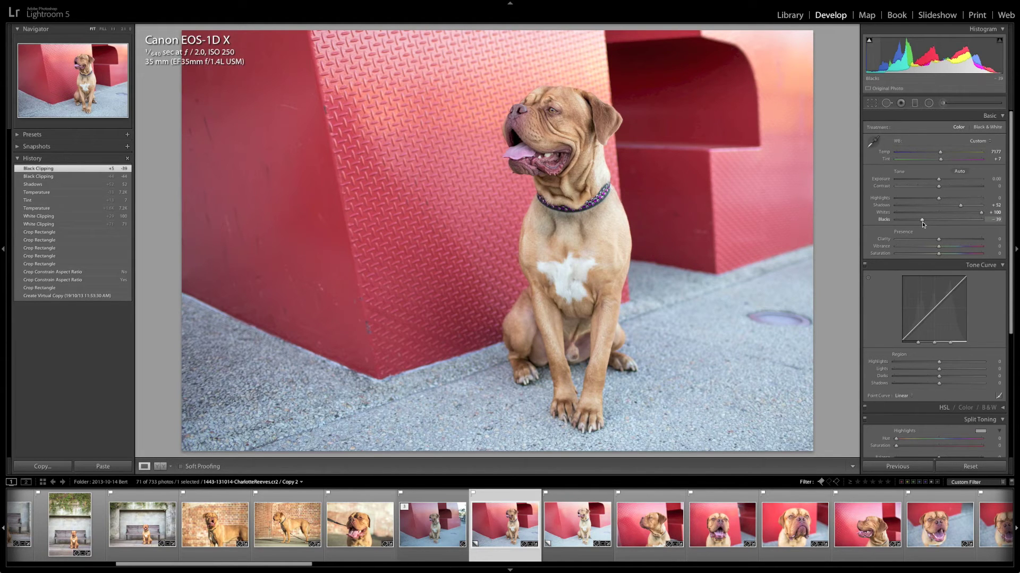
Deepen Blacks slightly further, to about -41, while previewing the shadow clipping mask
drag(922, 221, 920, 223)
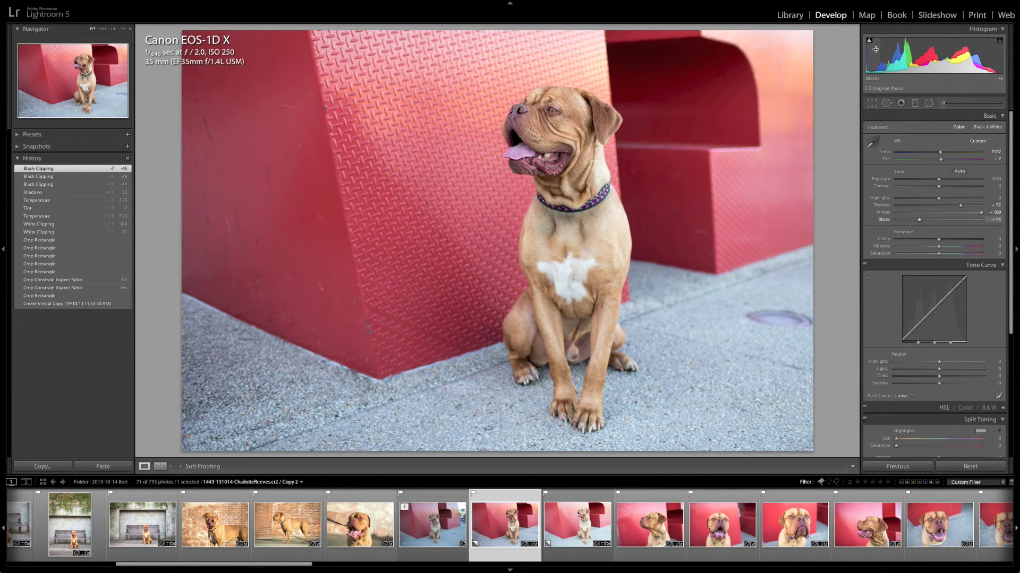
mouse_move(870, 42)
key(alt)
drag(919, 222, 919, 223)
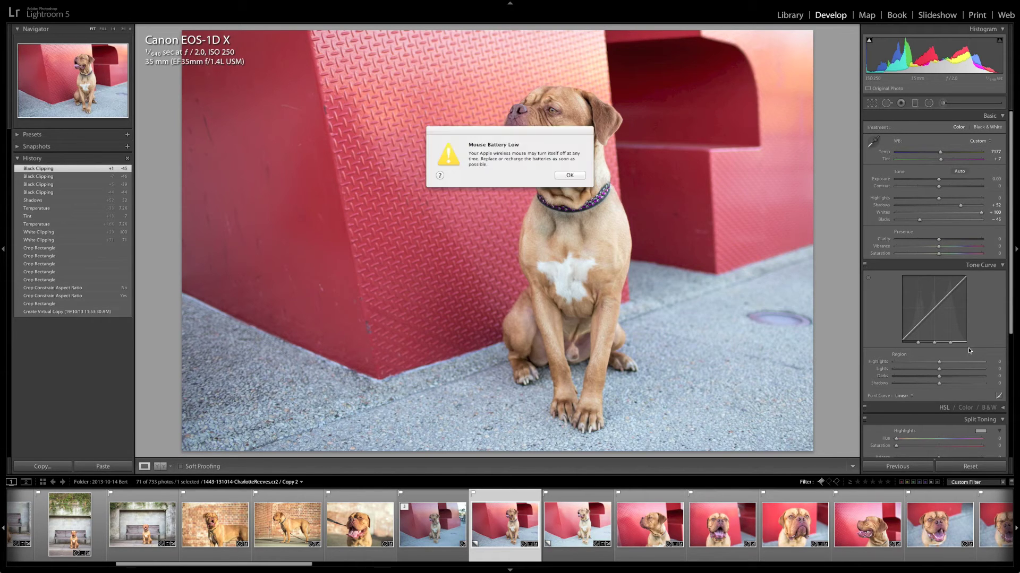
Dismiss the battery alert, lift curve Lights to +34, and pull Highlights down (Basic -26, curve -16)
click(570, 175)
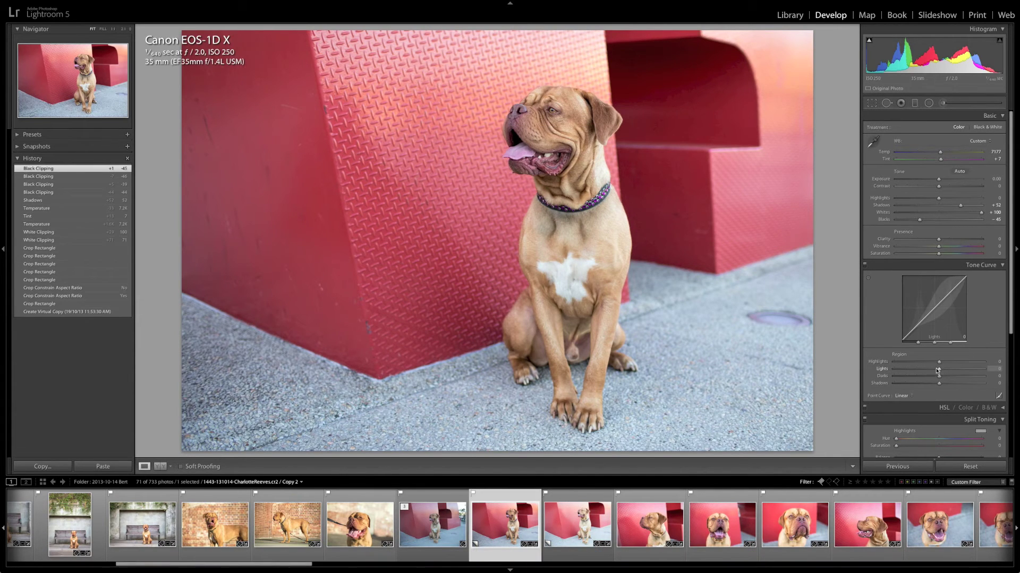
drag(940, 372, 951, 371)
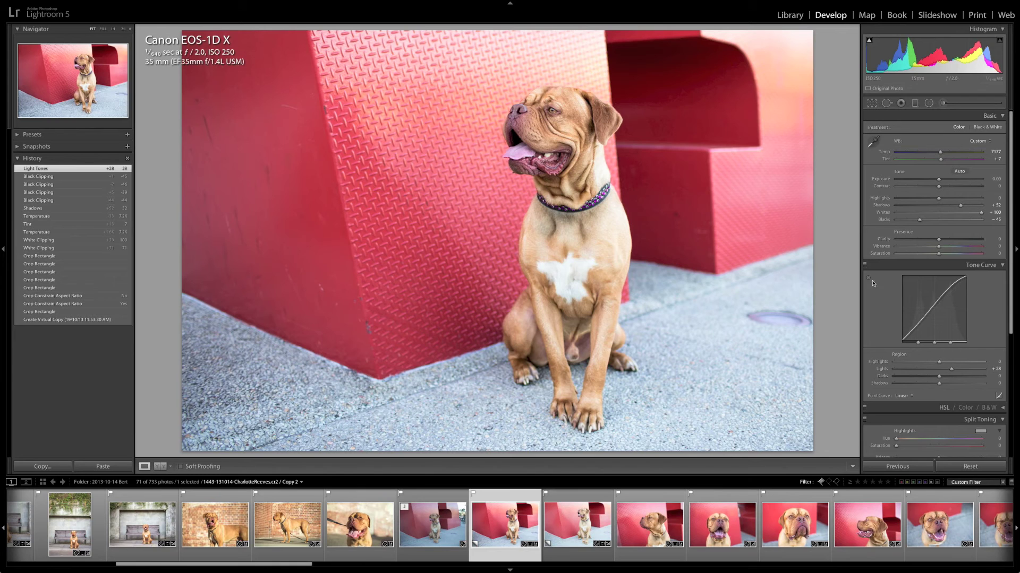
drag(940, 200, 929, 200)
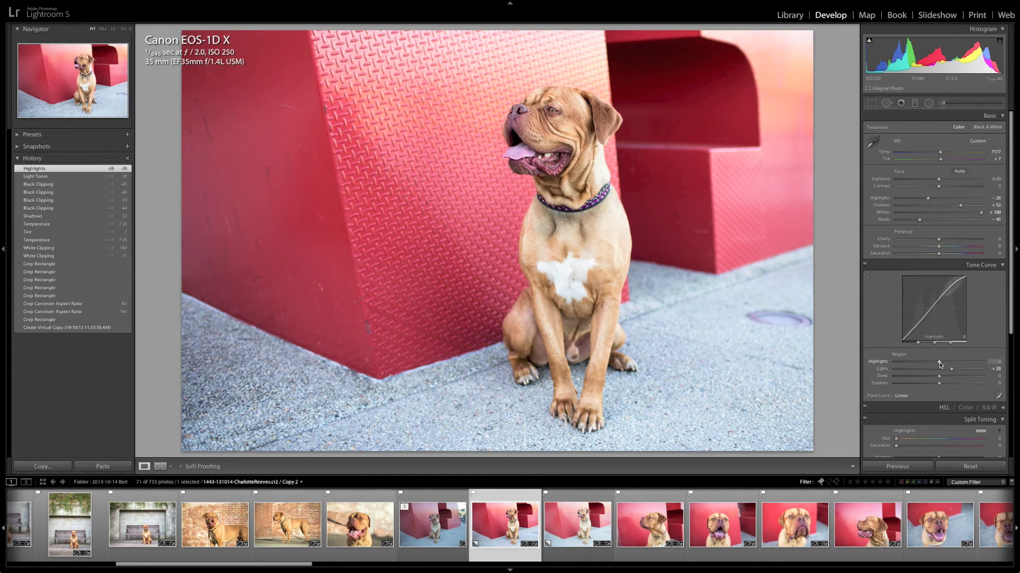
mouse_move(939, 363)
mouse_down()
mouse_move(931, 364)
mouse_move(954, 370)
mouse_up()
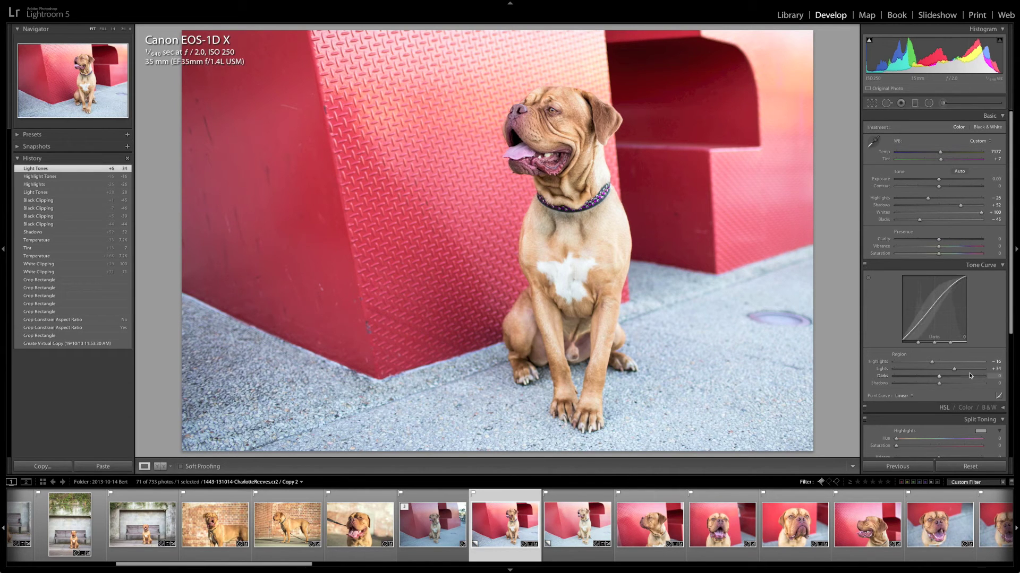
Adjust the curve's dark regions (Darks +19, Shadows -7) and ease Blacks back to -39
drag(939, 376, 939, 377)
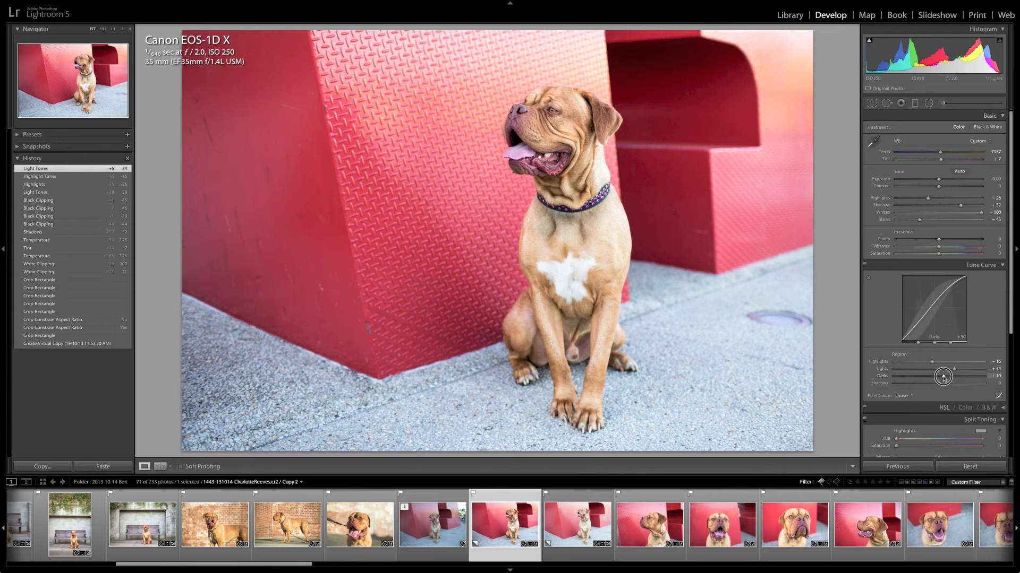
drag(944, 377, 937, 387)
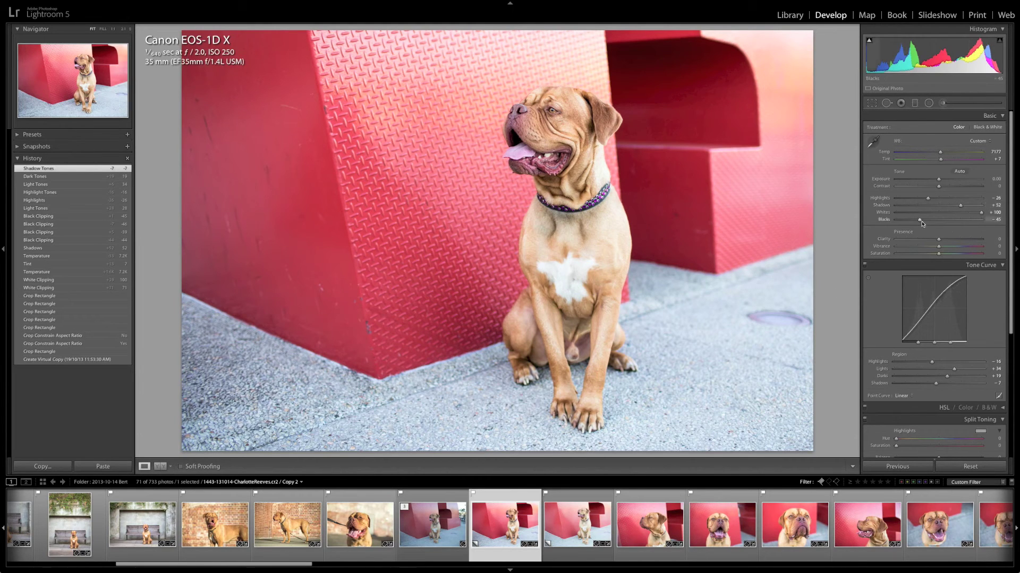
drag(920, 220, 922, 221)
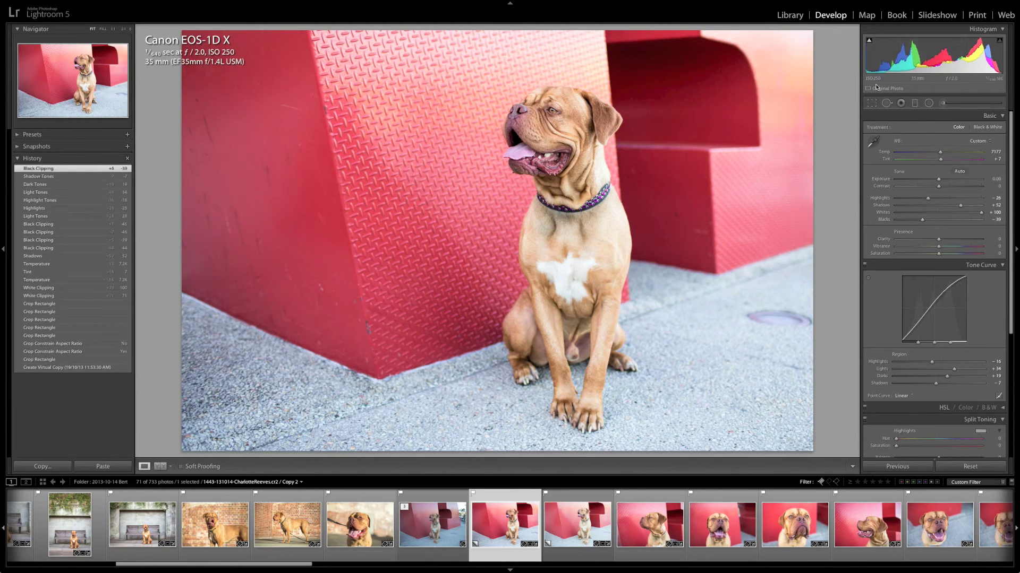
Set Clarity to +5, Vibrance to +12, curve Lights to +37 and Temperature to 7553
mouse_move(870, 44)
drag(938, 240, 941, 242)
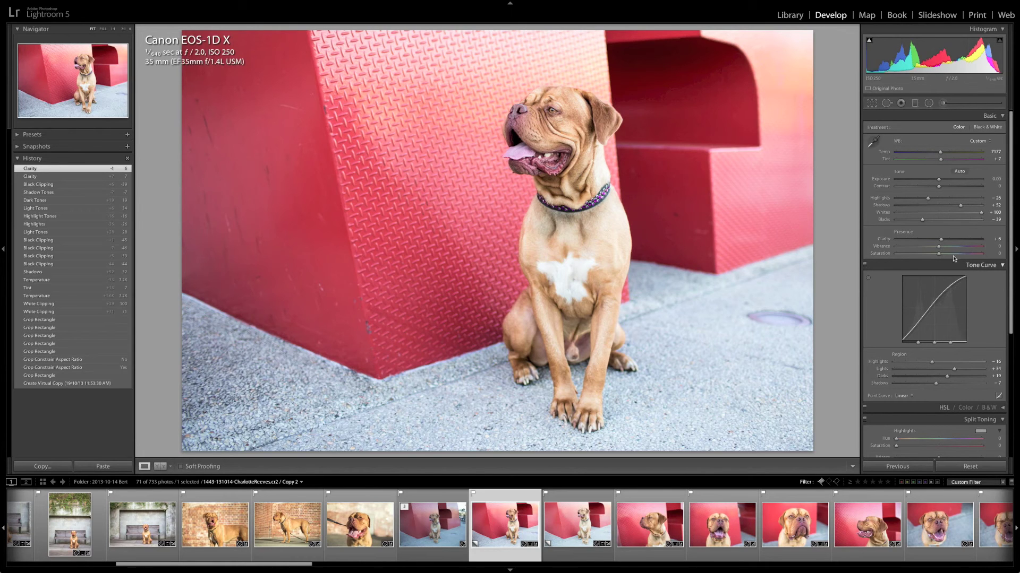
mouse_move(941, 242)
mouse_down()
mouse_move(963, 242)
mouse_move(944, 247)
mouse_up()
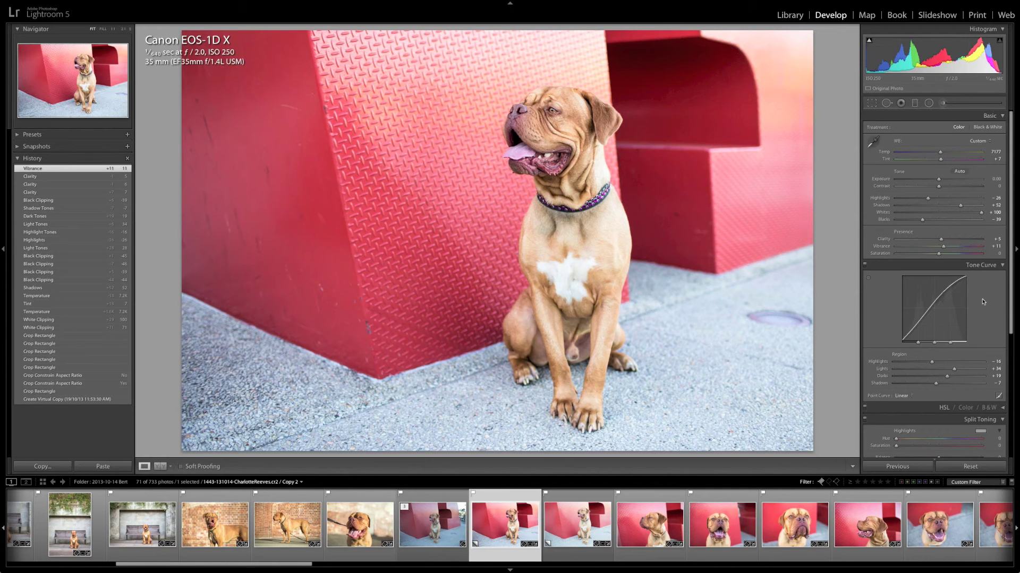
drag(944, 247, 944, 248)
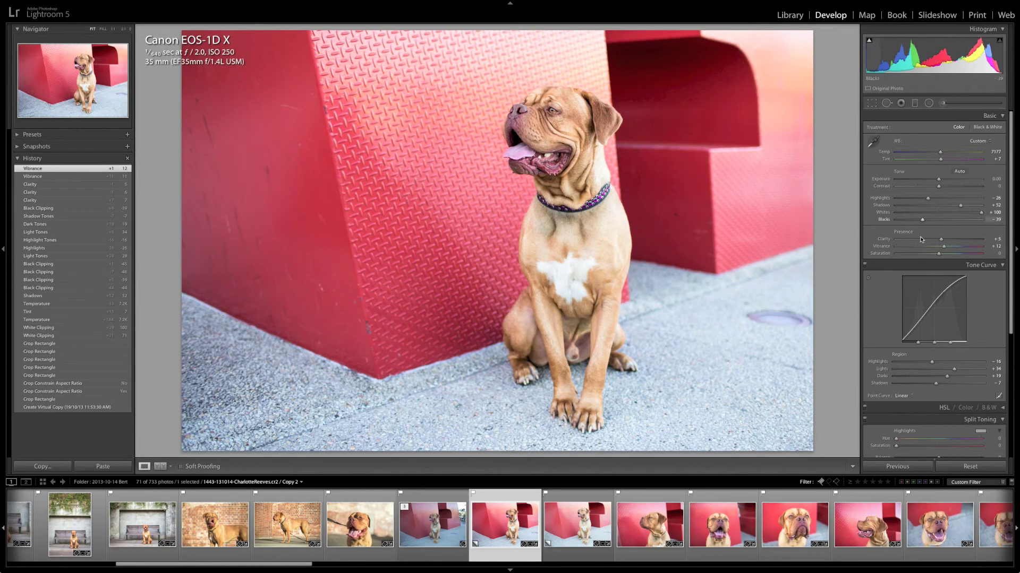
drag(954, 370, 956, 371)
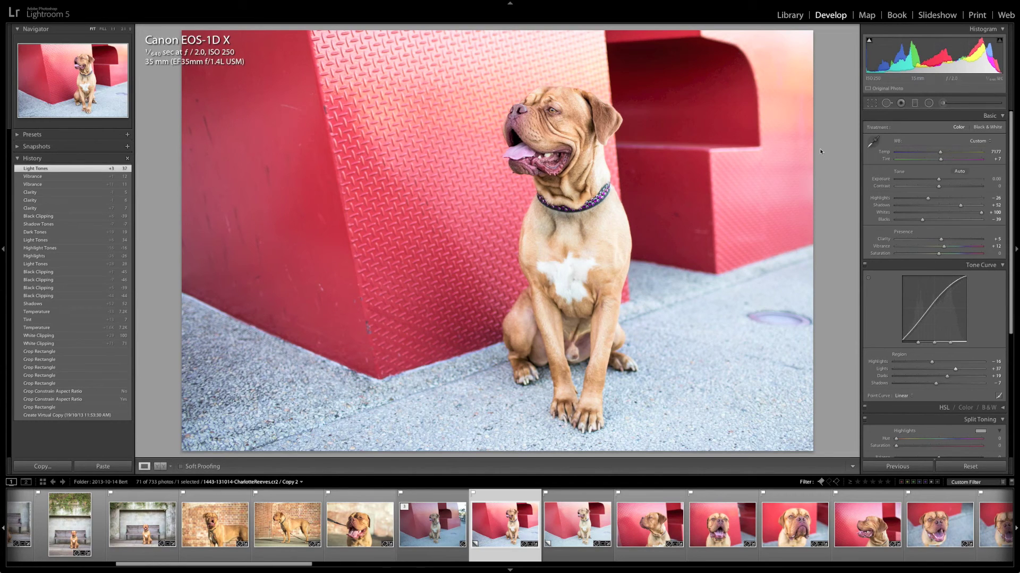
drag(940, 154, 944, 154)
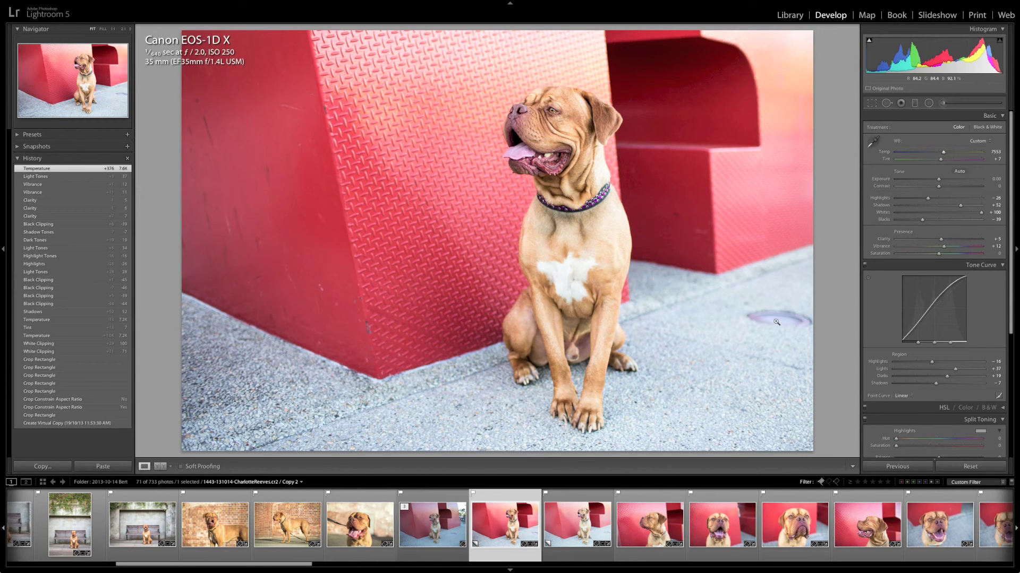
Zoom 1:1 on the drain cover, heal it away with a resampled Heal spot, then return to Fit view
click(779, 324)
drag(760, 384, 708, 332)
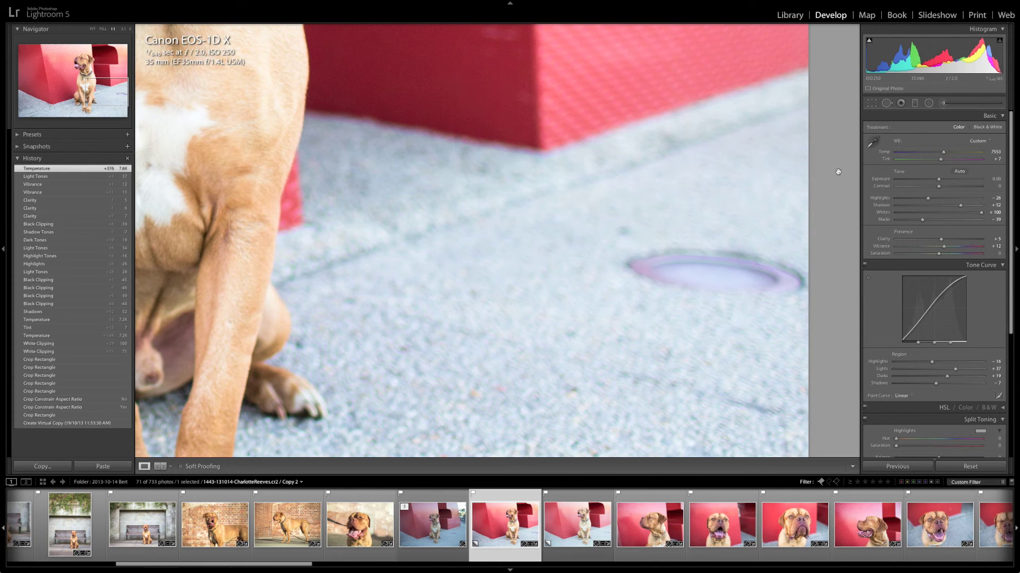
key(q)
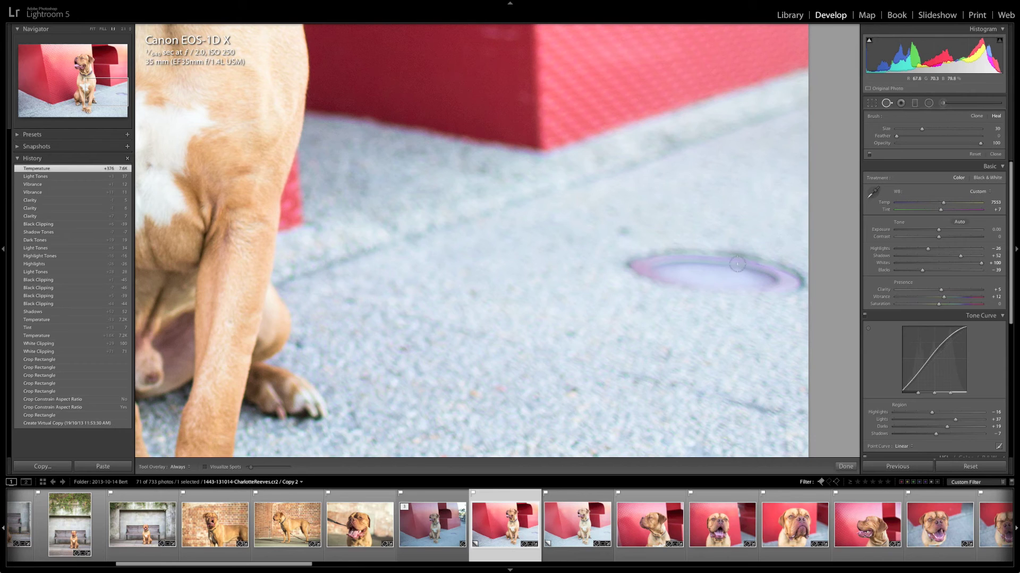
scroll(730, 265, up, 3)
scroll(727, 261, up, 5)
mouse_move(727, 260)
mouse_down()
mouse_move(632, 265)
mouse_move(668, 277)
mouse_move(802, 283)
mouse_move(719, 257)
mouse_up()
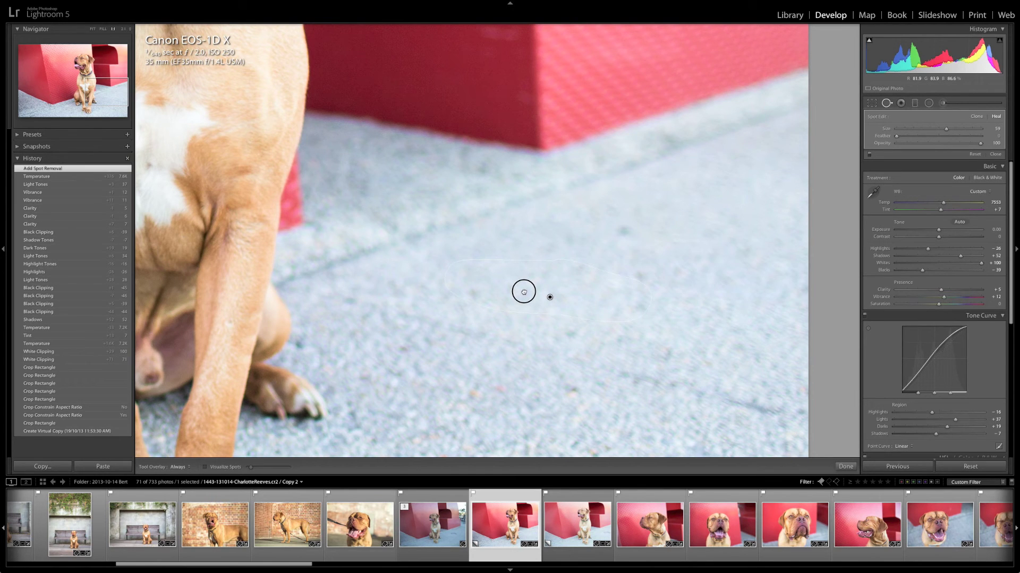
key(slash)
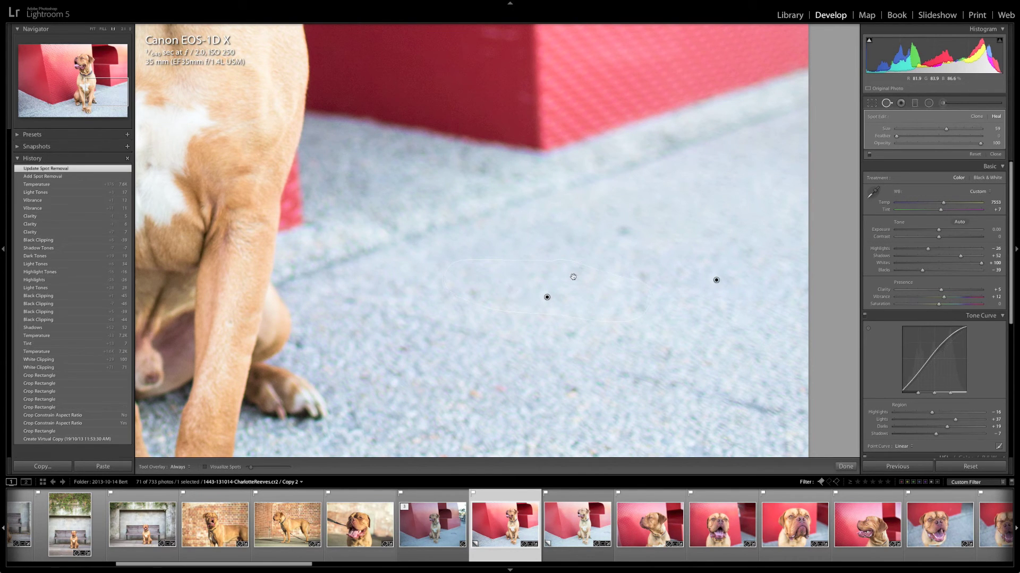
key(q)
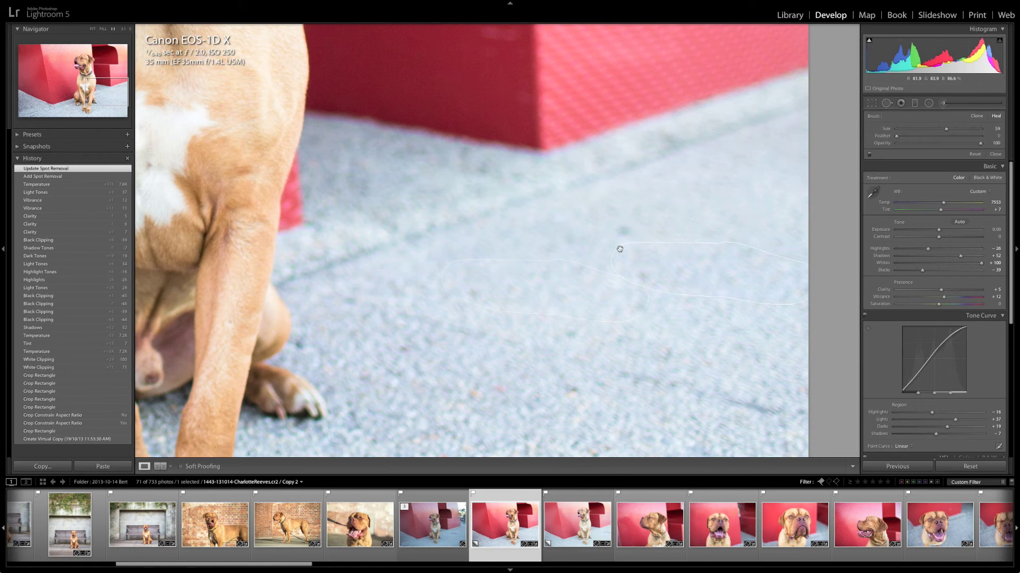
click(434, 215)
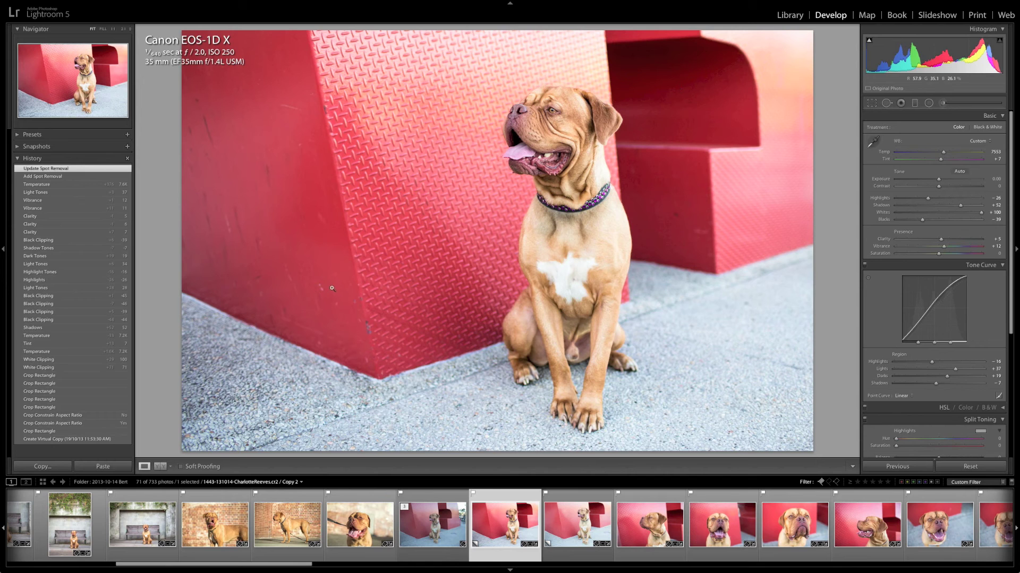
Zoom 1:1 on the red sculpture and heal its first marks, resampling one from cleaner red paint
click(296, 302)
drag(296, 298, 485, 274)
key(q)
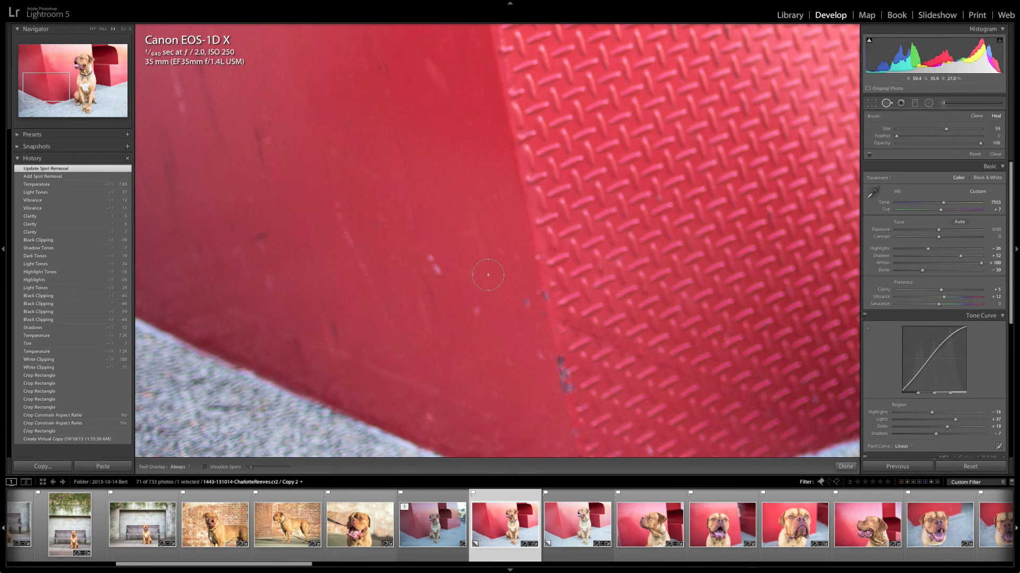
scroll(436, 258, down, 4)
click(433, 264)
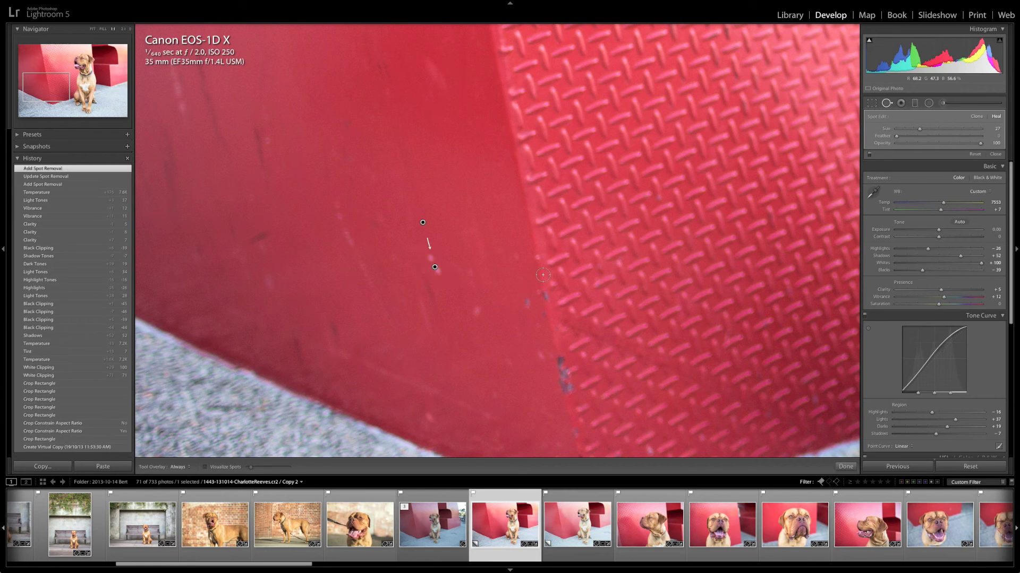
click(476, 313)
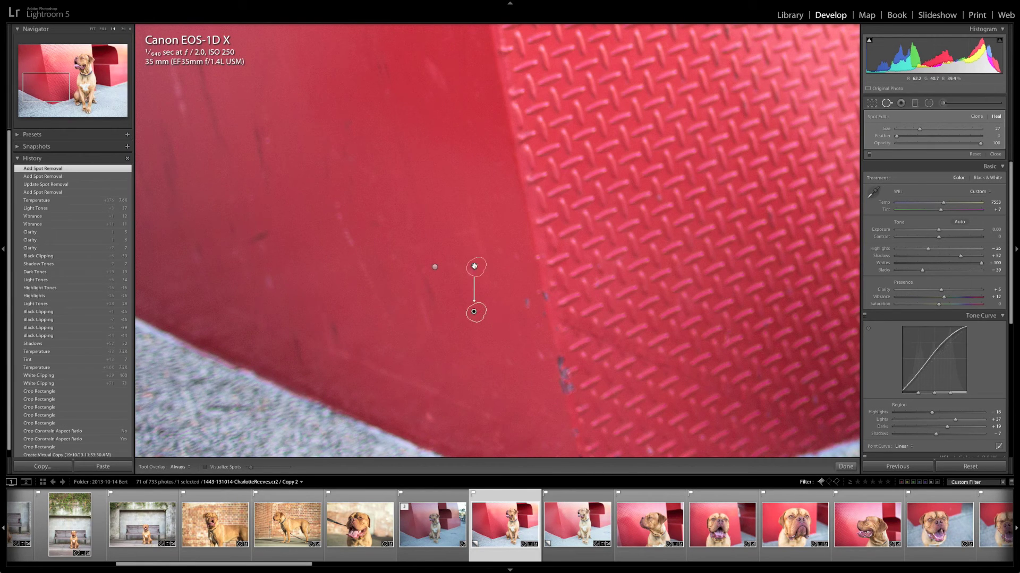
drag(459, 315, 453, 333)
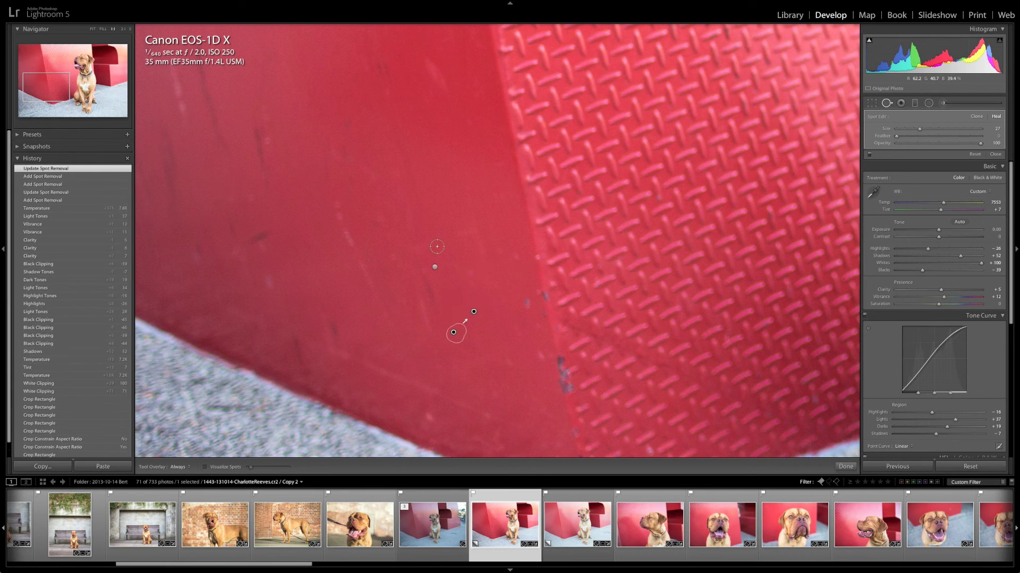
click(335, 211)
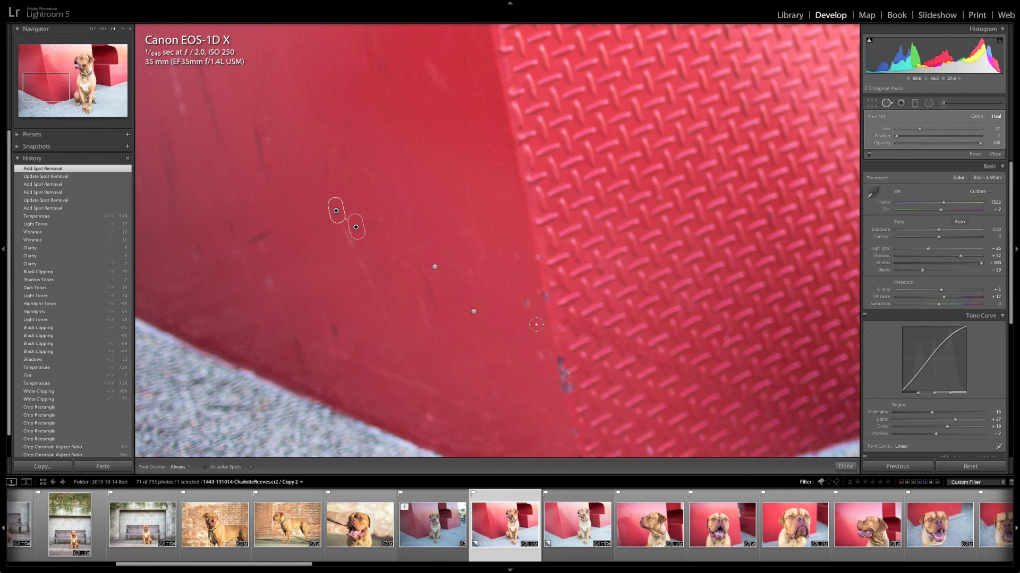
Heal the remaining sculpture marks, painting out the scuff near the top and the lower-face streak
scroll(524, 299, down, 2)
click(526, 303)
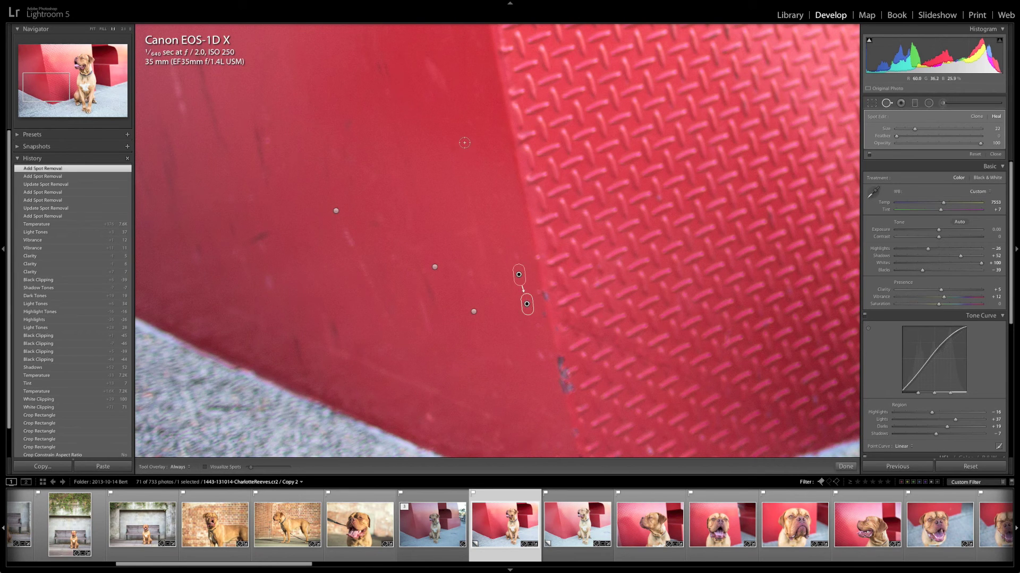
scroll(429, 62, up, 6)
drag(429, 63, 445, 98)
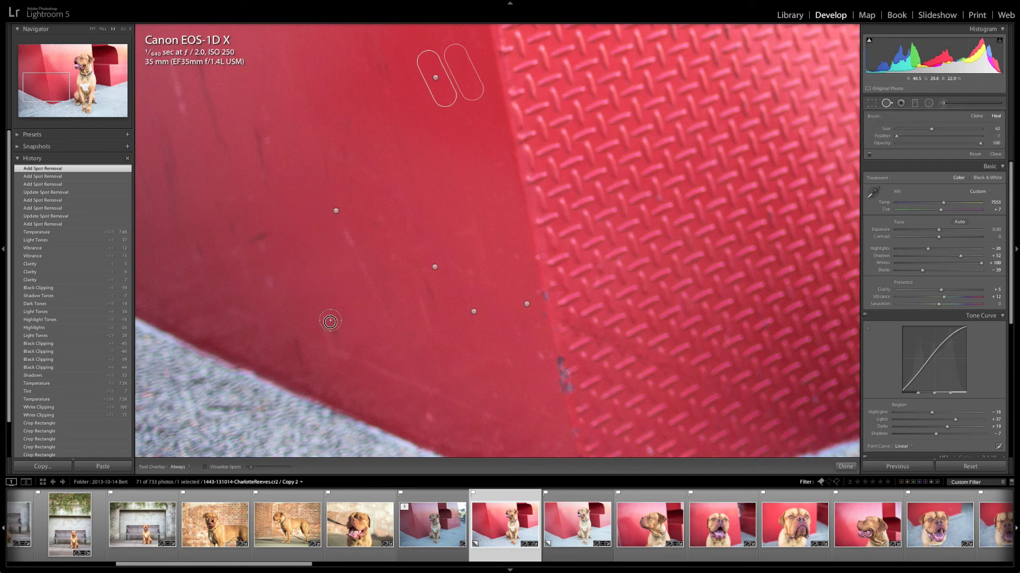
drag(329, 323, 336, 337)
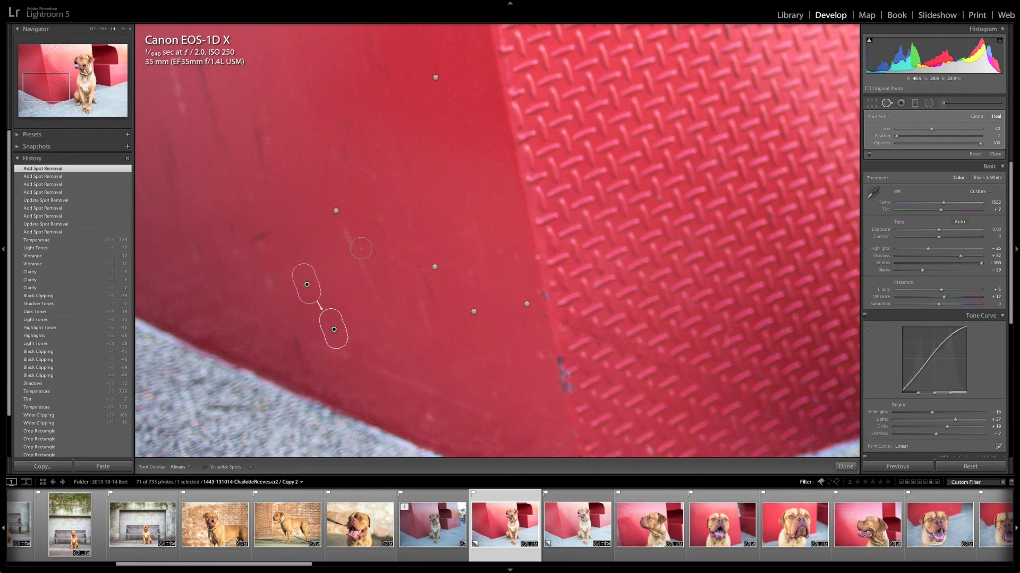
click(378, 221)
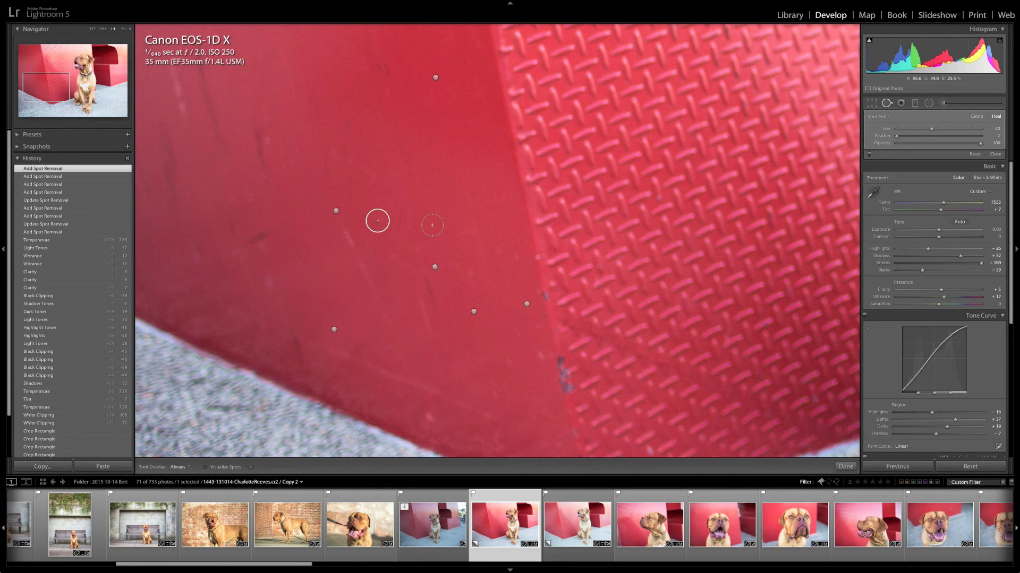
click(346, 122)
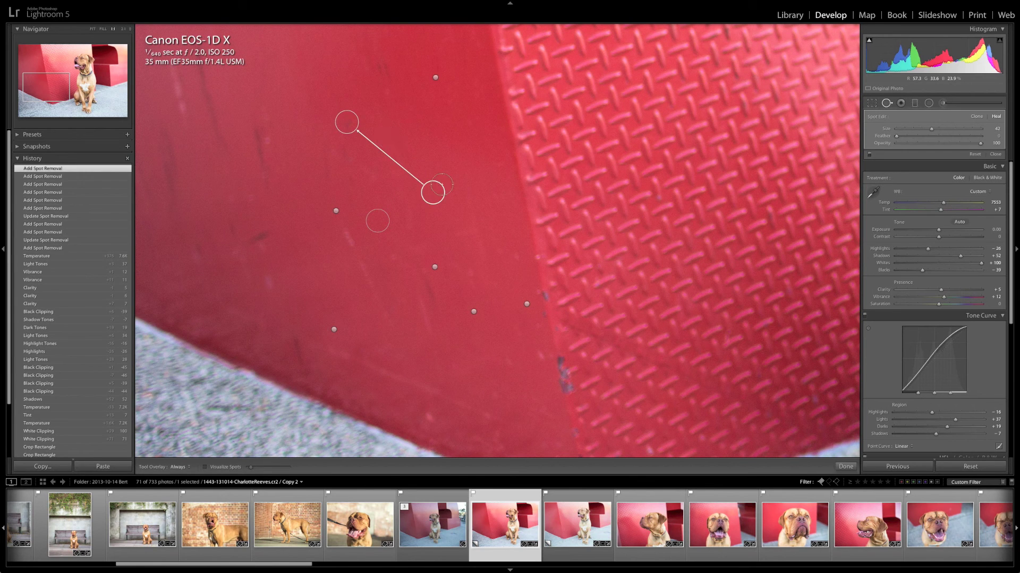
Leave Spot Removal for the Fit view, then lower curve Lights to +26 and Whites to +97
key(q)
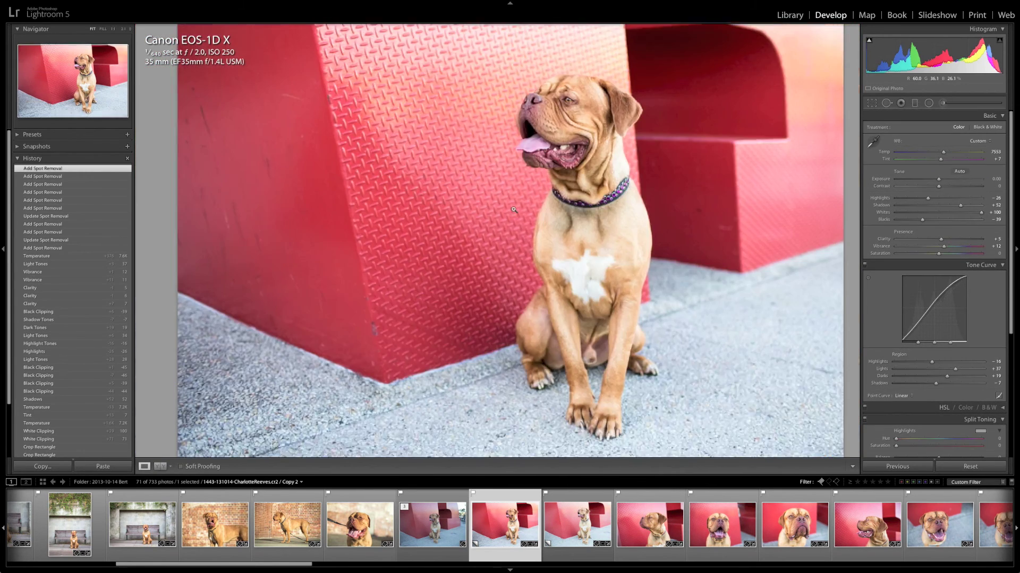
click(513, 209)
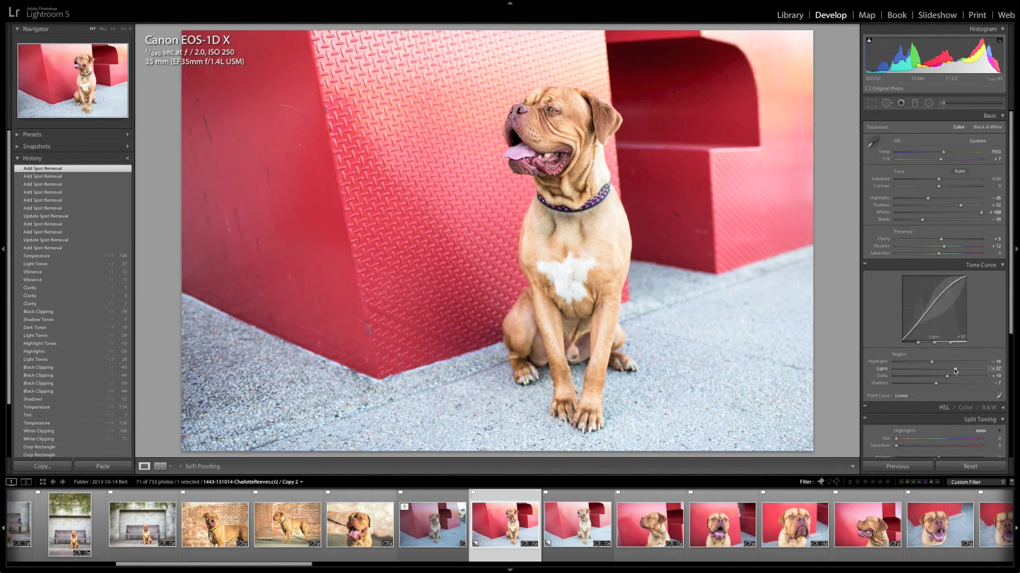
drag(955, 371, 951, 371)
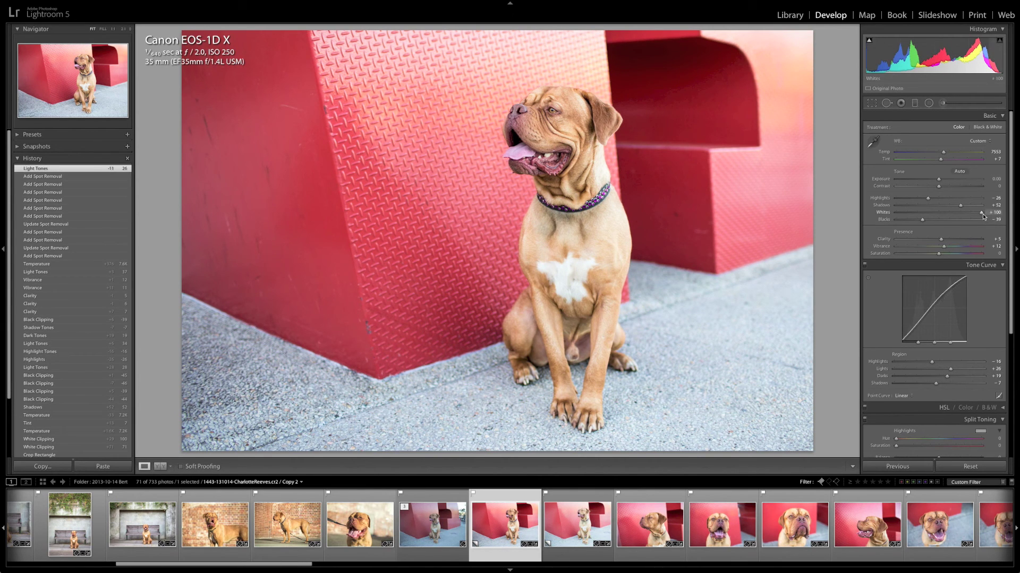
drag(983, 214, 980, 213)
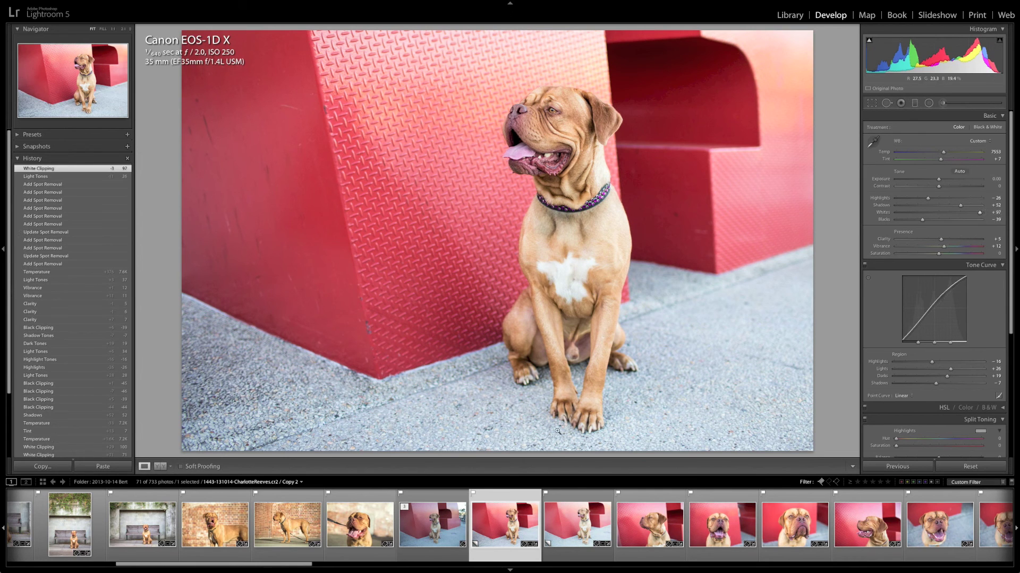
click(581, 524)
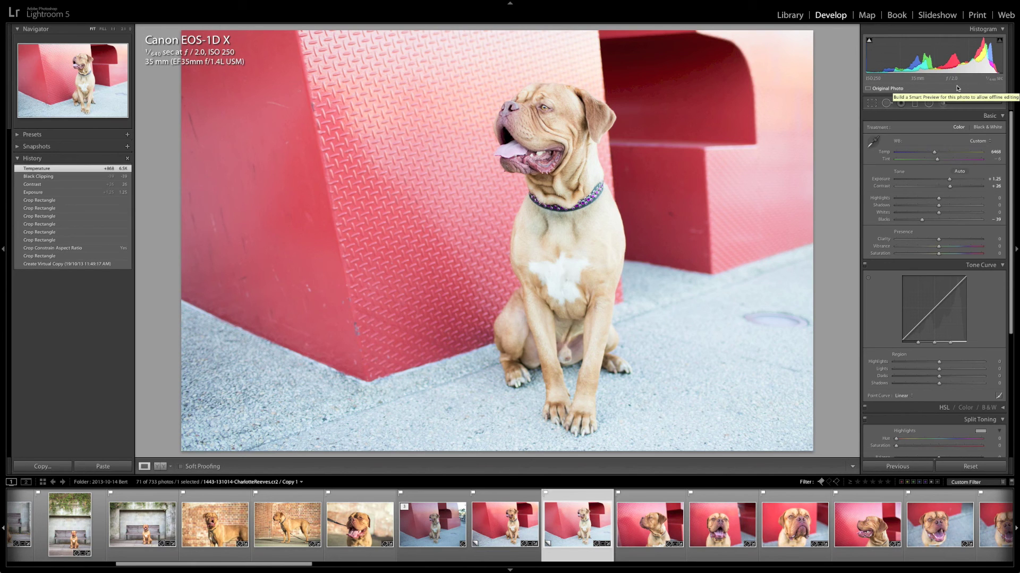
click(528, 507)
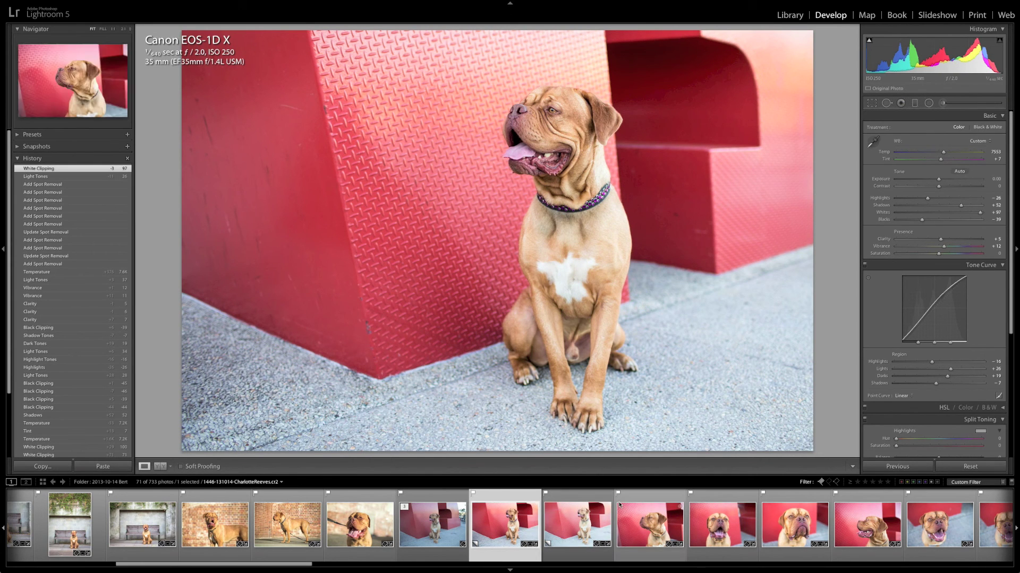
click(584, 519)
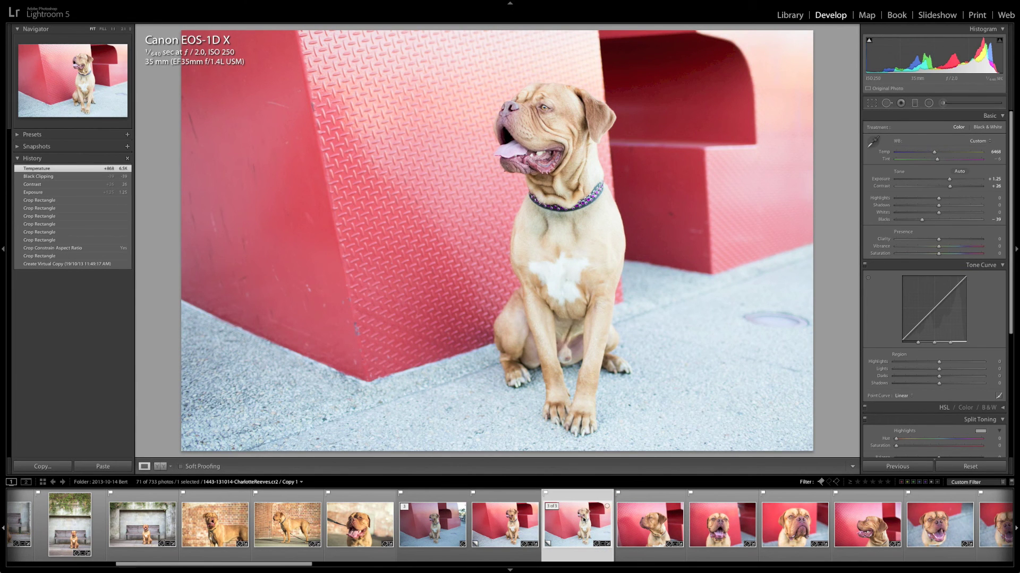
click(517, 525)
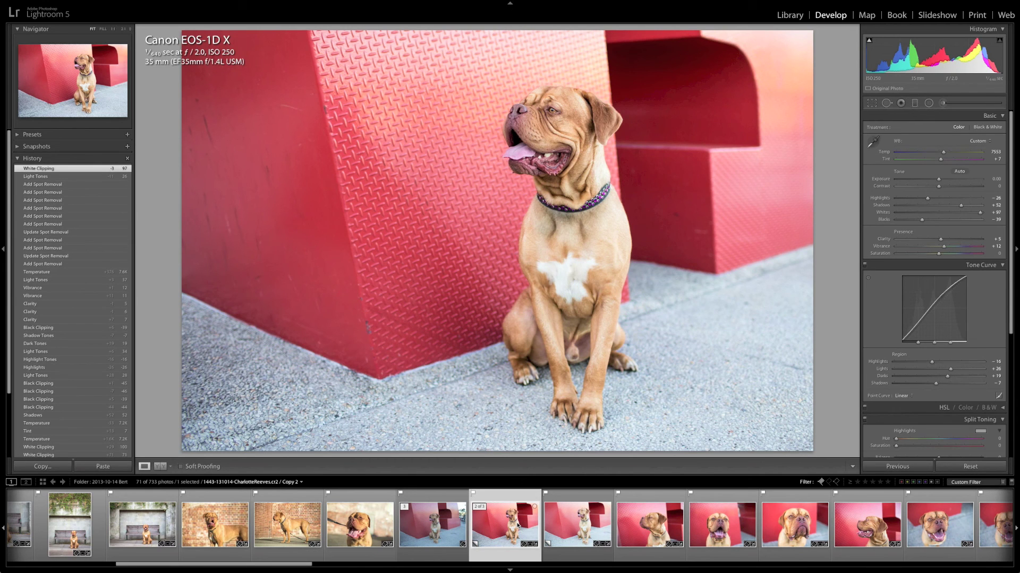
click(577, 522)
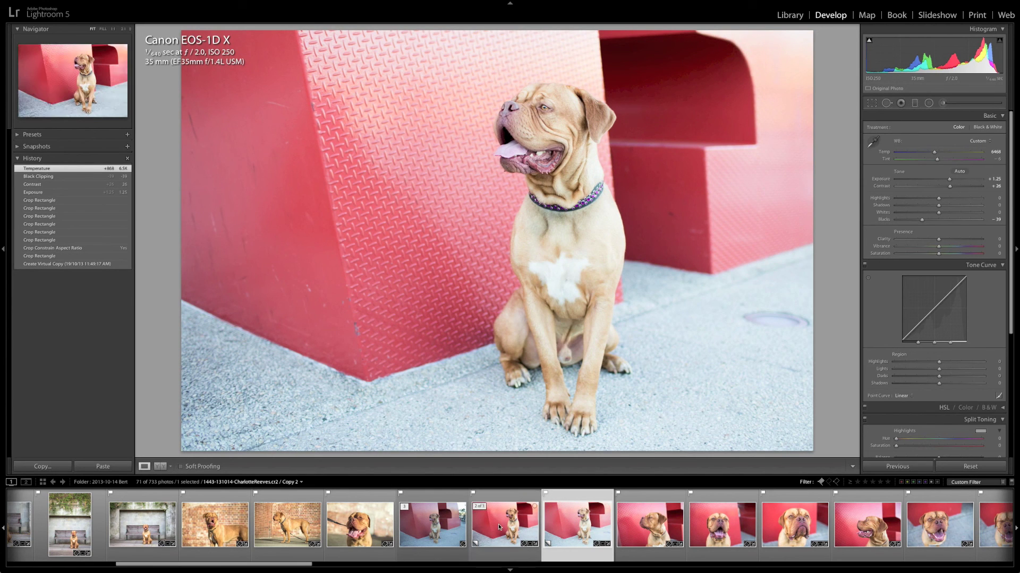
click(500, 527)
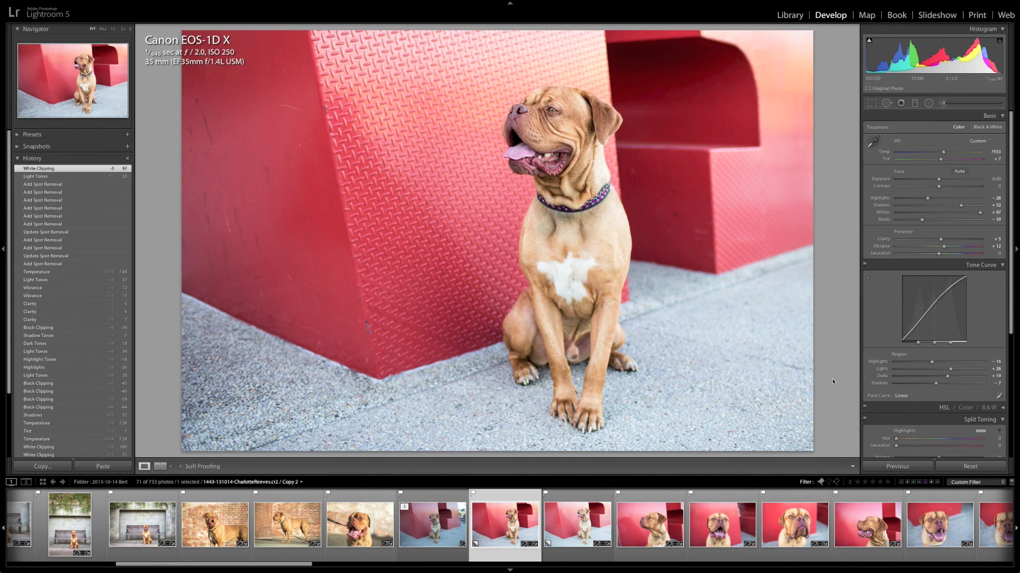
key(backslash)
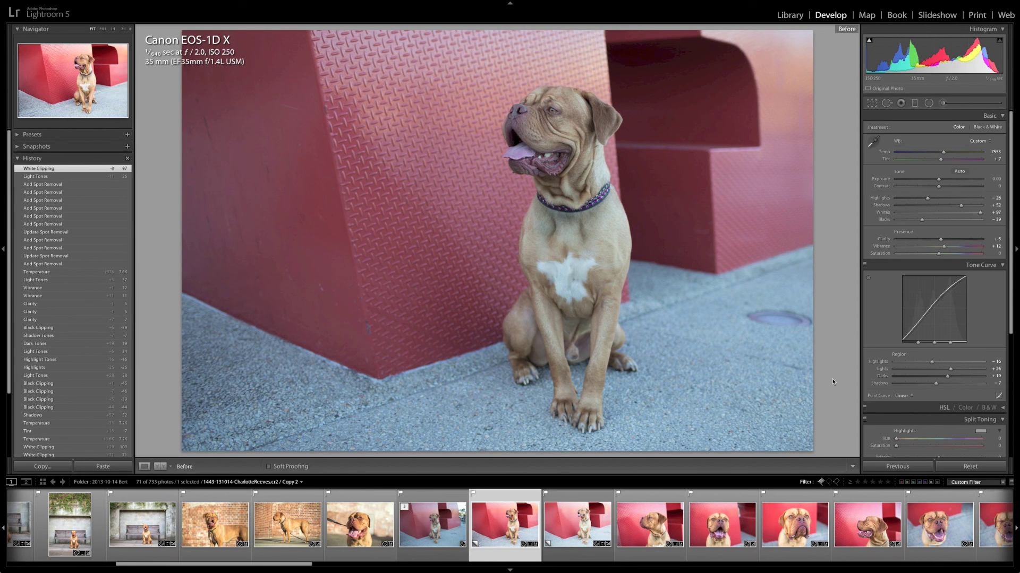
key(backslash)
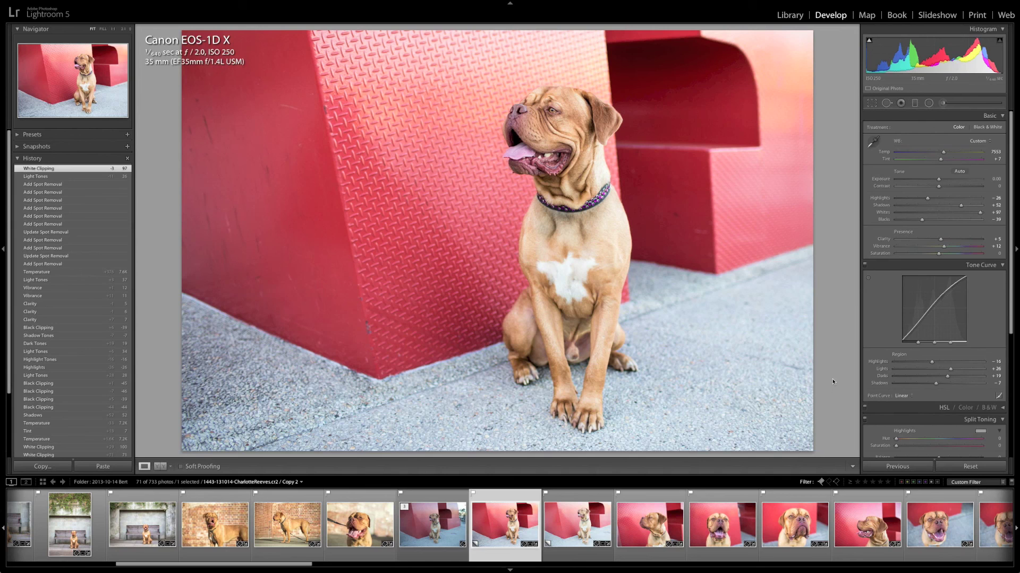
key(backslash)
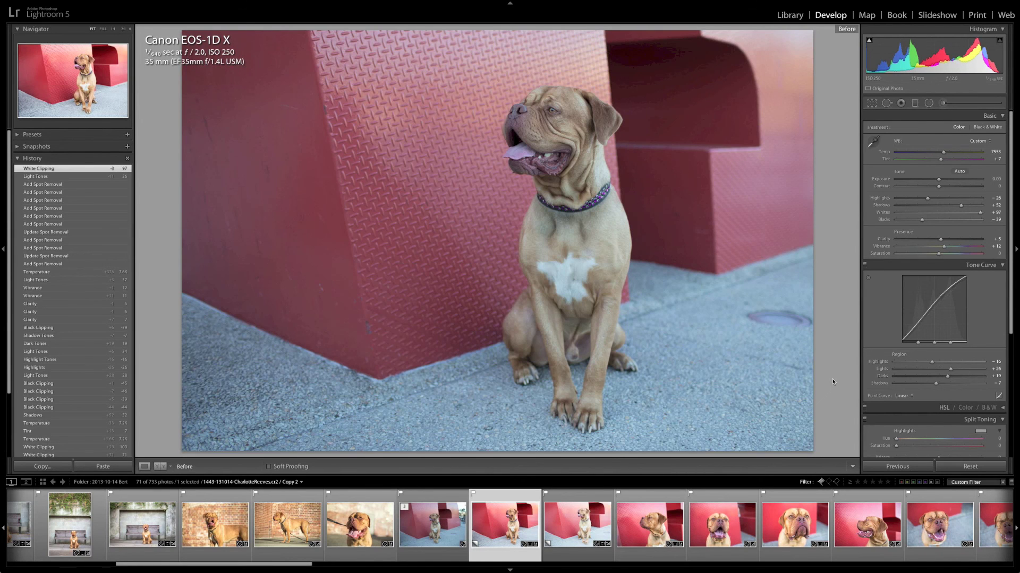
key(backslash)
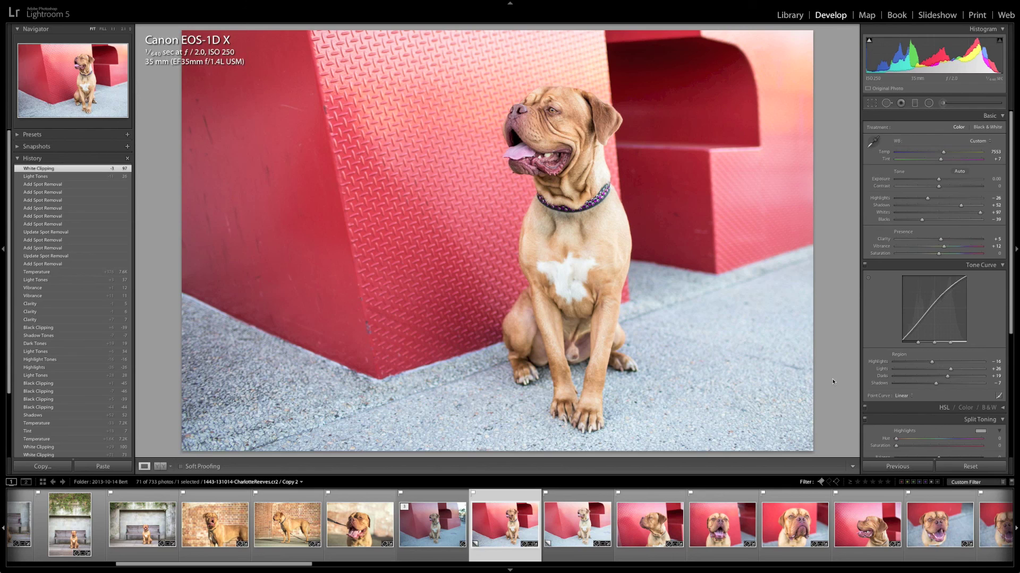